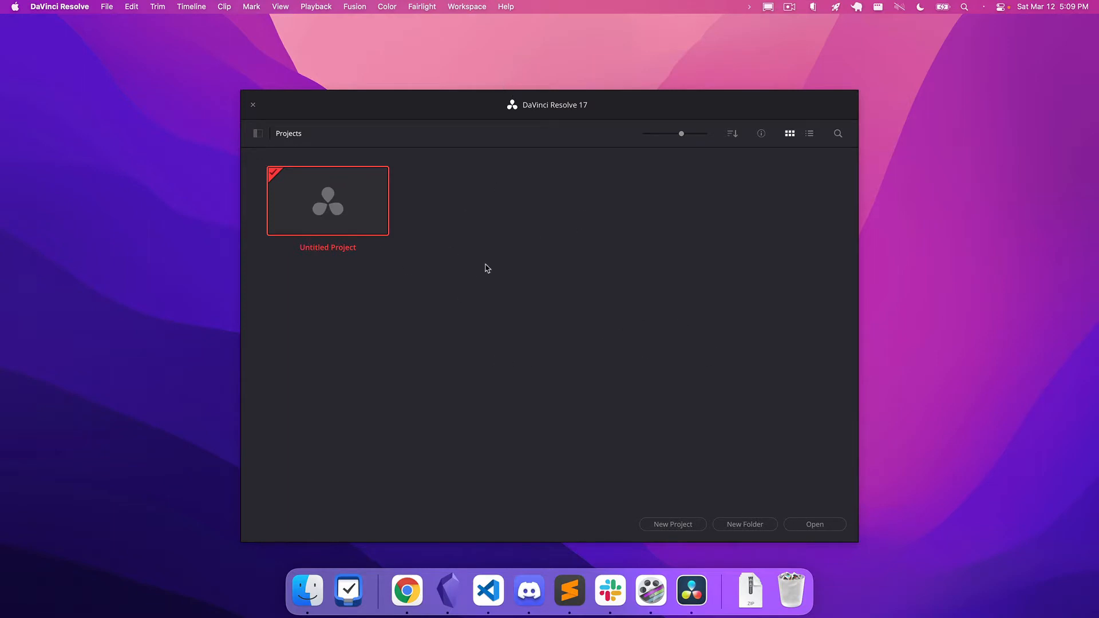
Step: Create a new project named "How to Shoot for the Edit" and open its Edit page
click(671, 526)
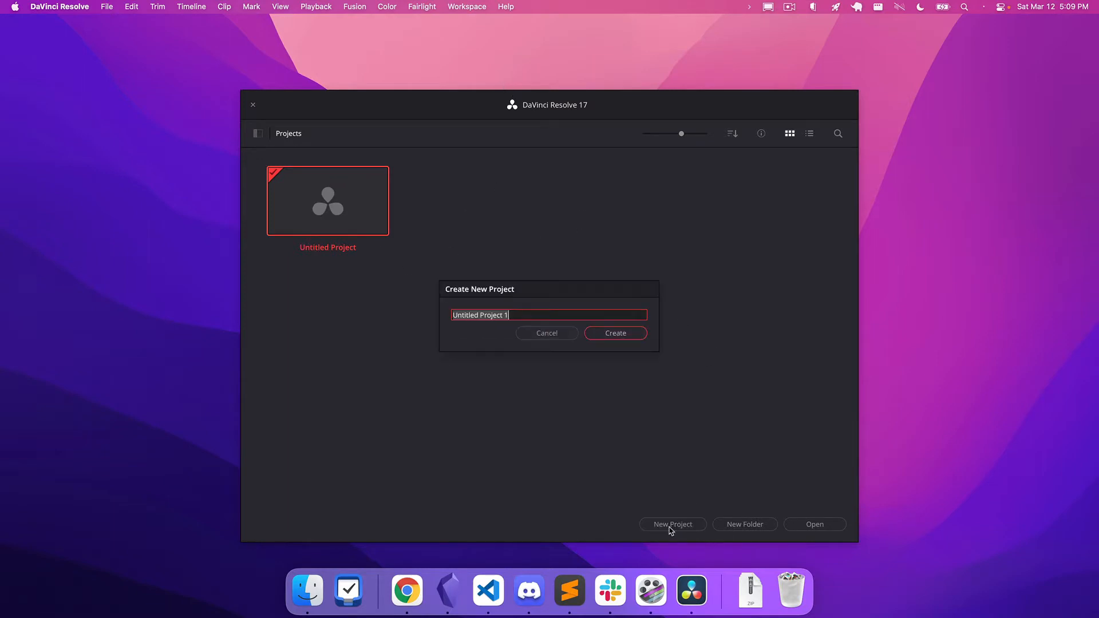
text(How to Shoot for the Edit)
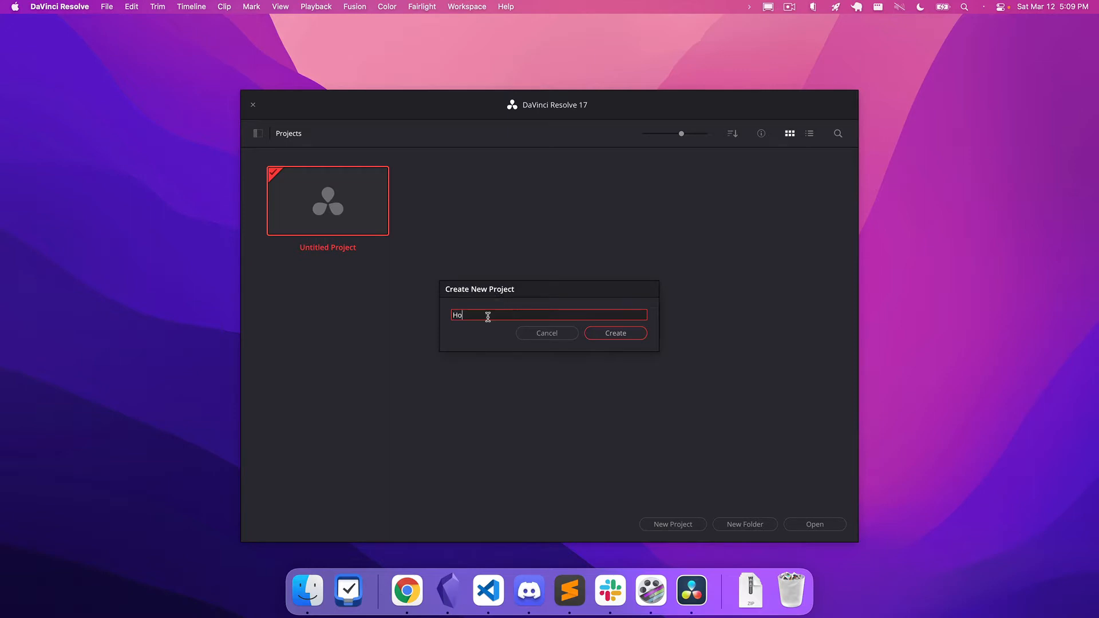
key(Return)
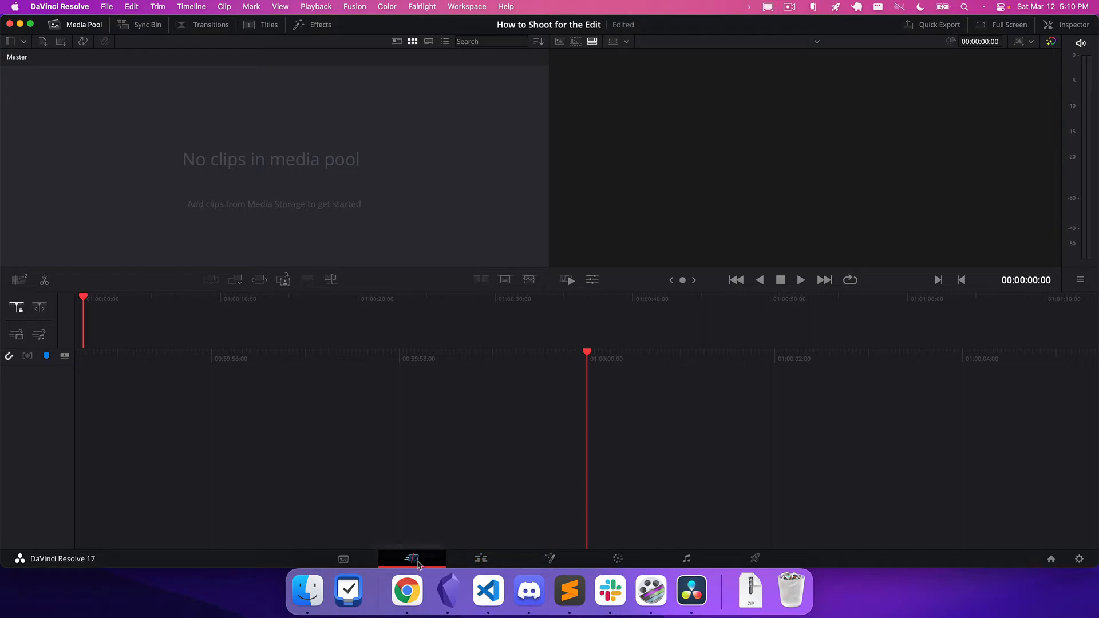
click(481, 559)
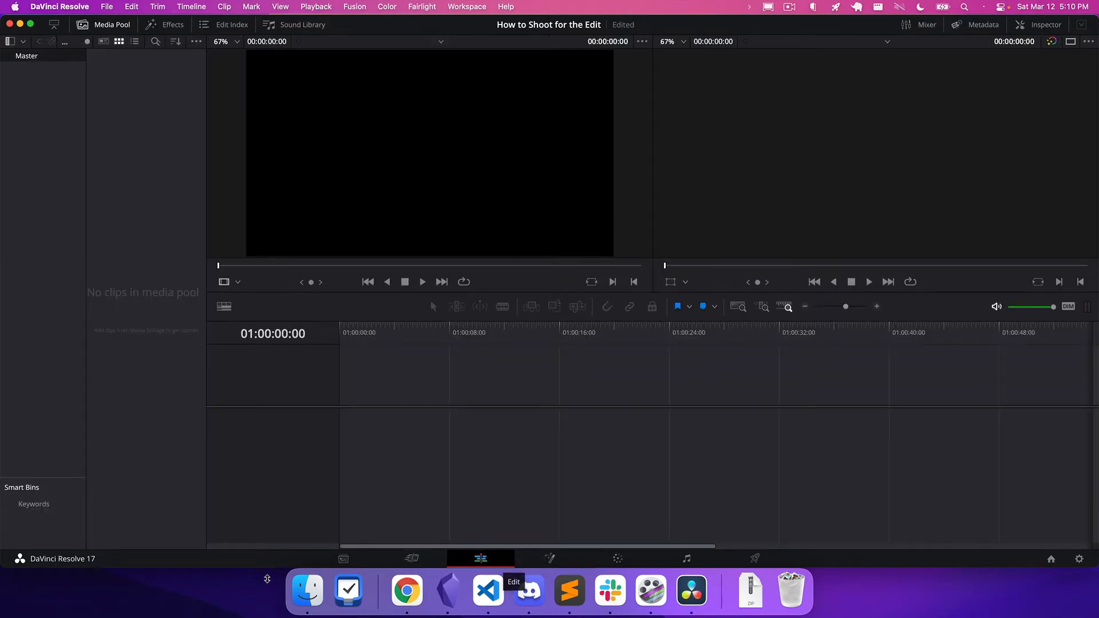
Step: Import "2022-03-12 How to Record for the Edit.mov" from Finder into the media pool and change the project frame rate to match
click(307, 591)
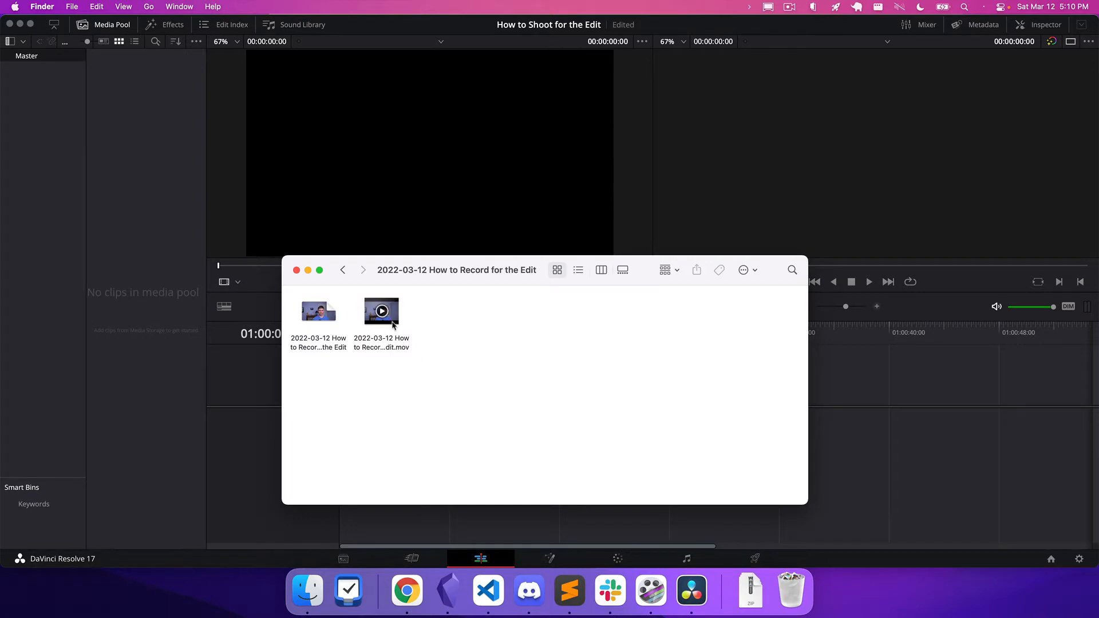
drag(393, 325, 149, 346)
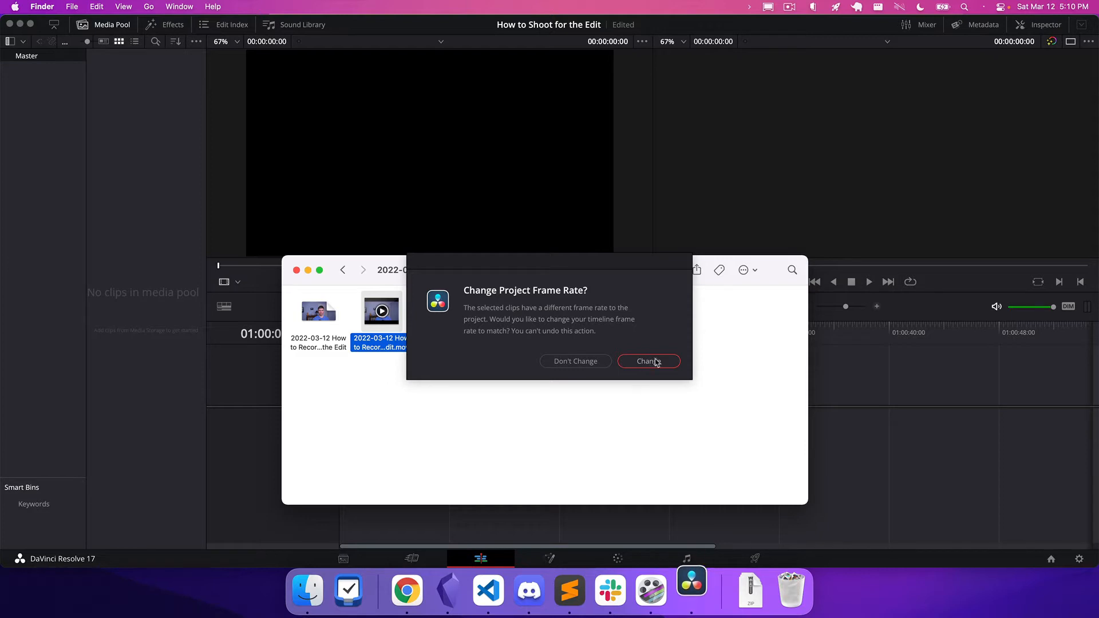
click(518, 335)
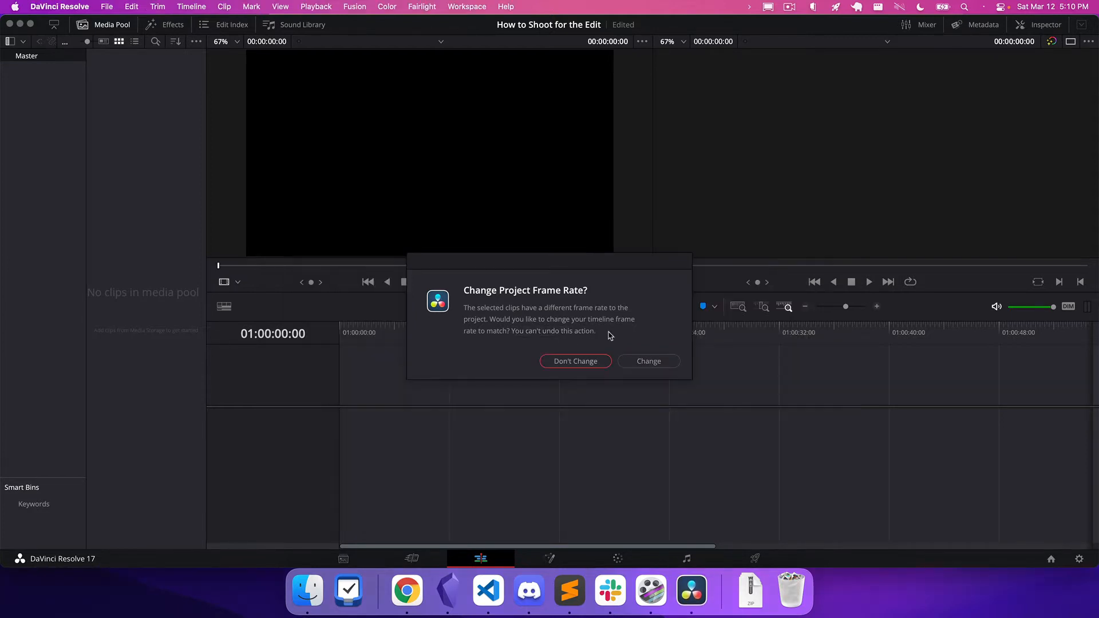
click(647, 361)
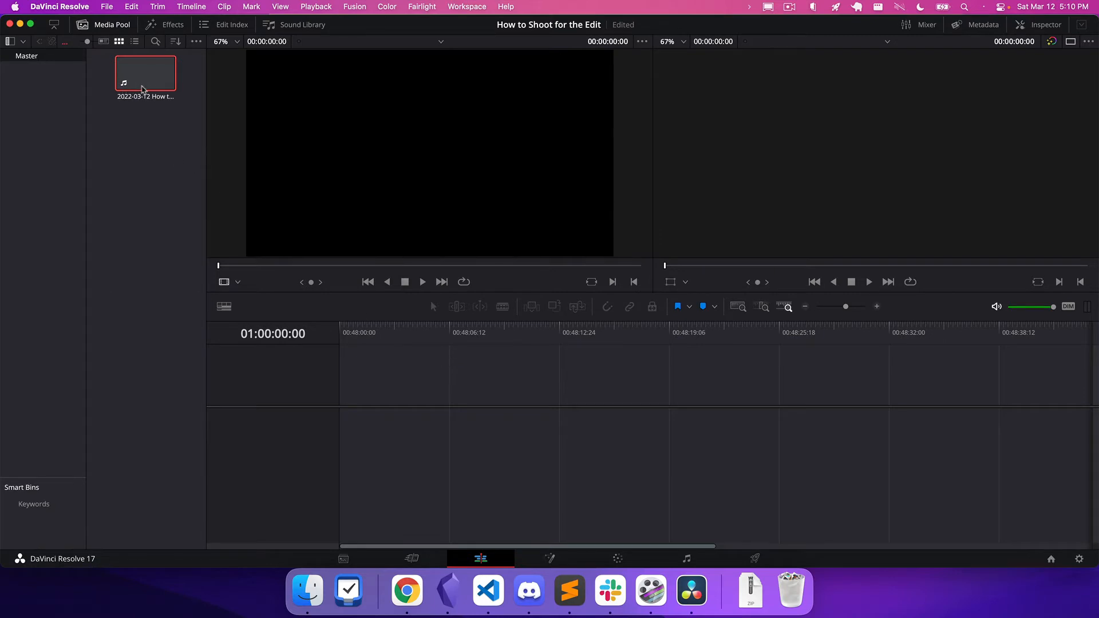
Step: Place the imported clip at the start of a new timeline and enlarge the Audio 1 track to show its waveform
drag(144, 80, 342, 445)
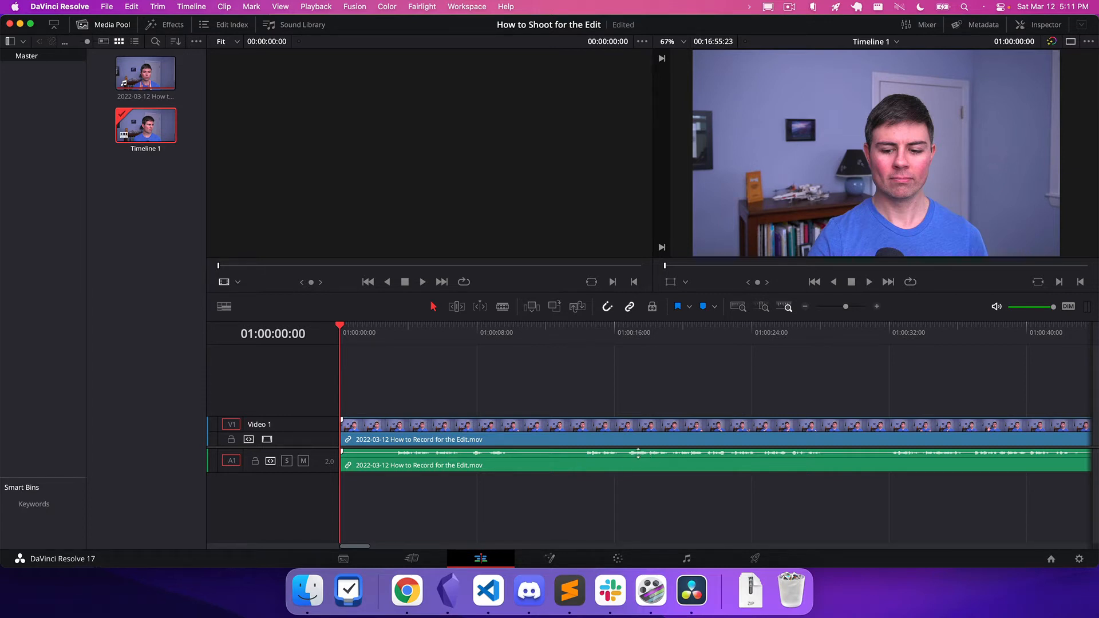
click(316, 480)
drag(279, 473, 280, 507)
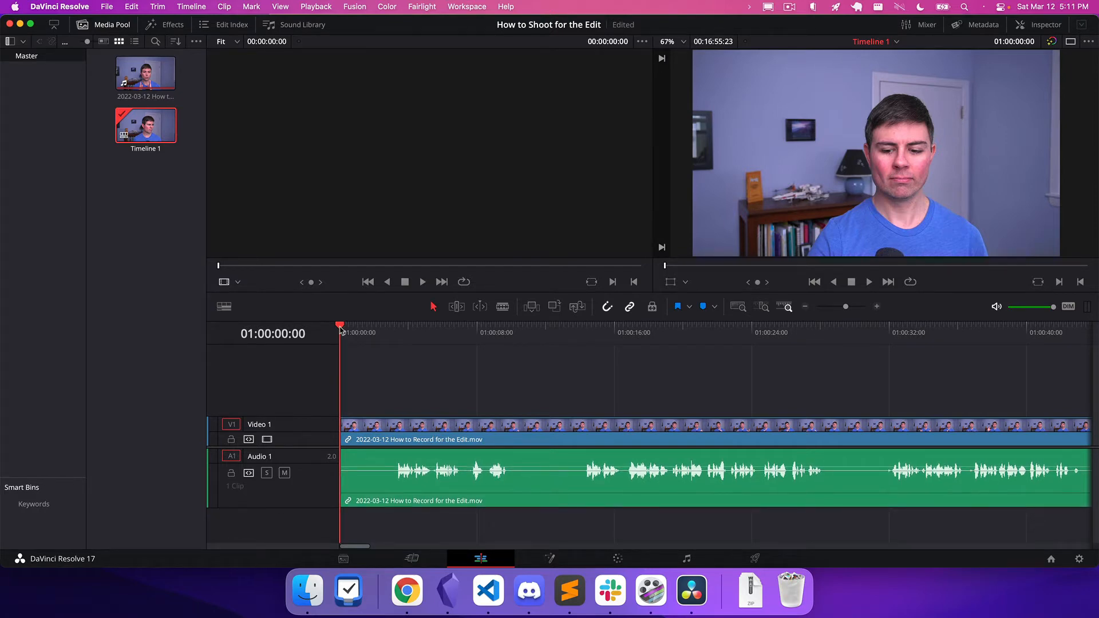
Step: Split the clip at 01:00:03:11, right where the first speech begins in the waveform
key(space)
key(space)
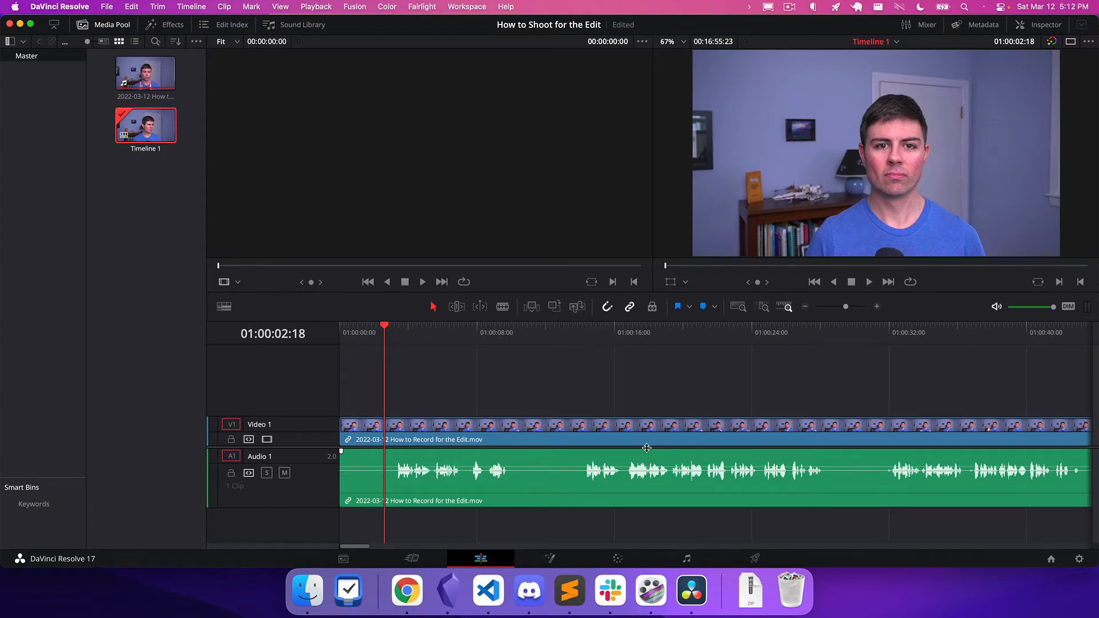
mouse_move(385, 331)
mouse_down()
mouse_move(363, 332)
mouse_move(400, 335)
mouse_up()
click(467, 441)
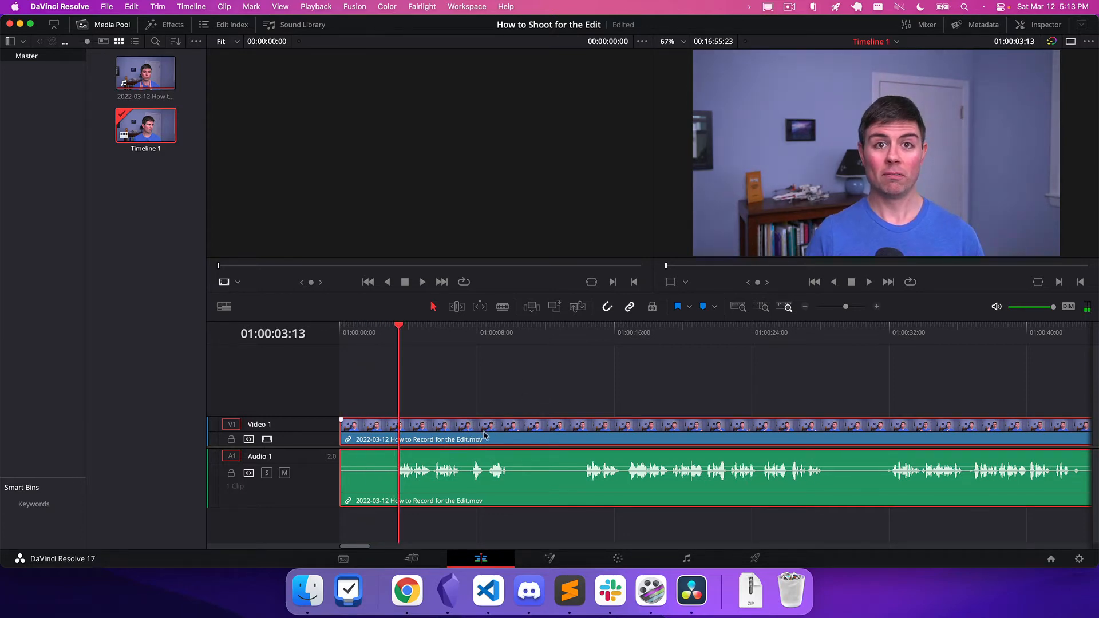
key(super+equal)
key(super+equal)
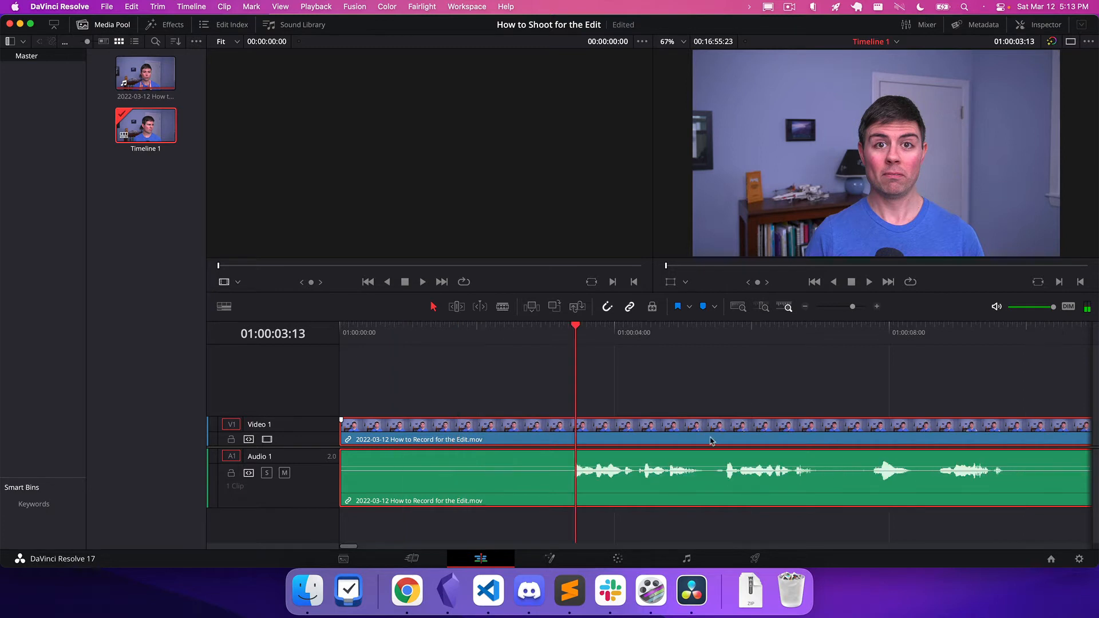
key(Left)
key(Left)
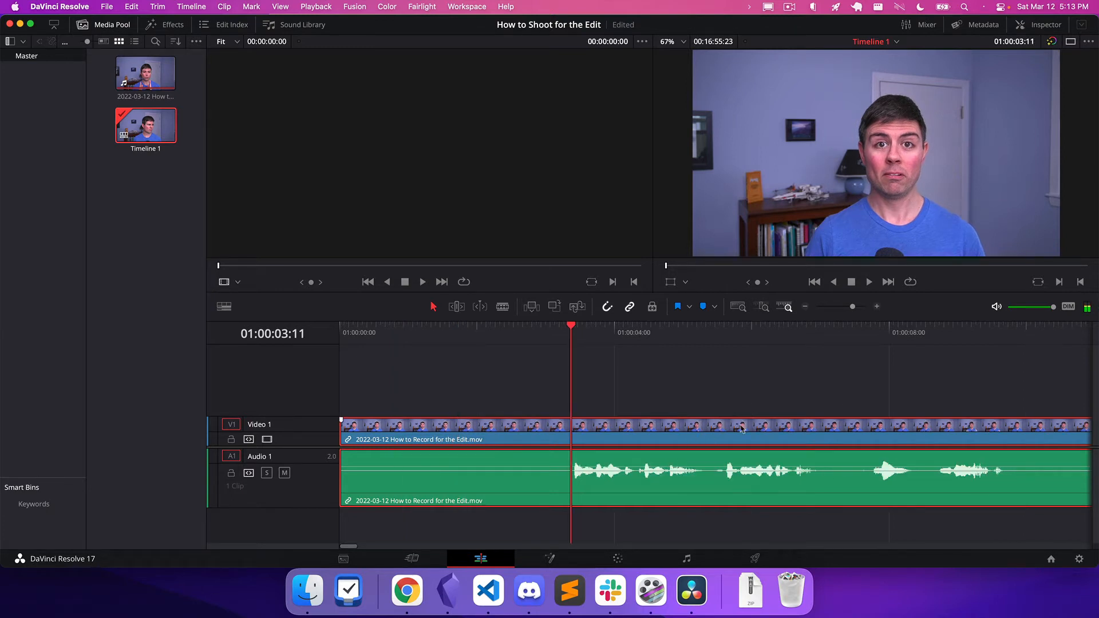
key(Right)
key(Left)
key(Right)
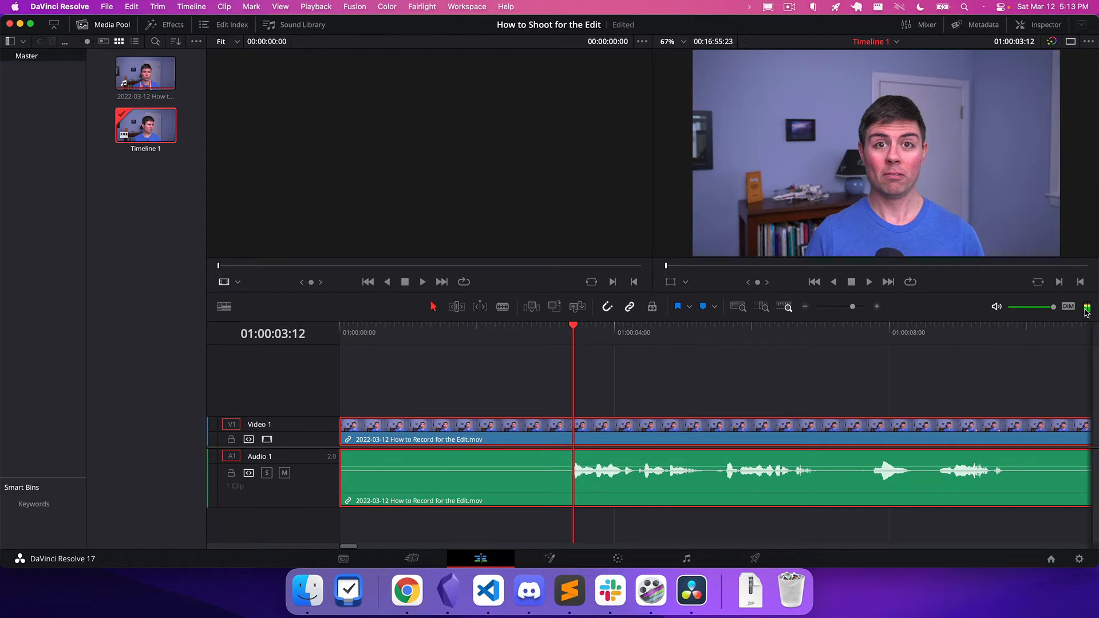
key(Left)
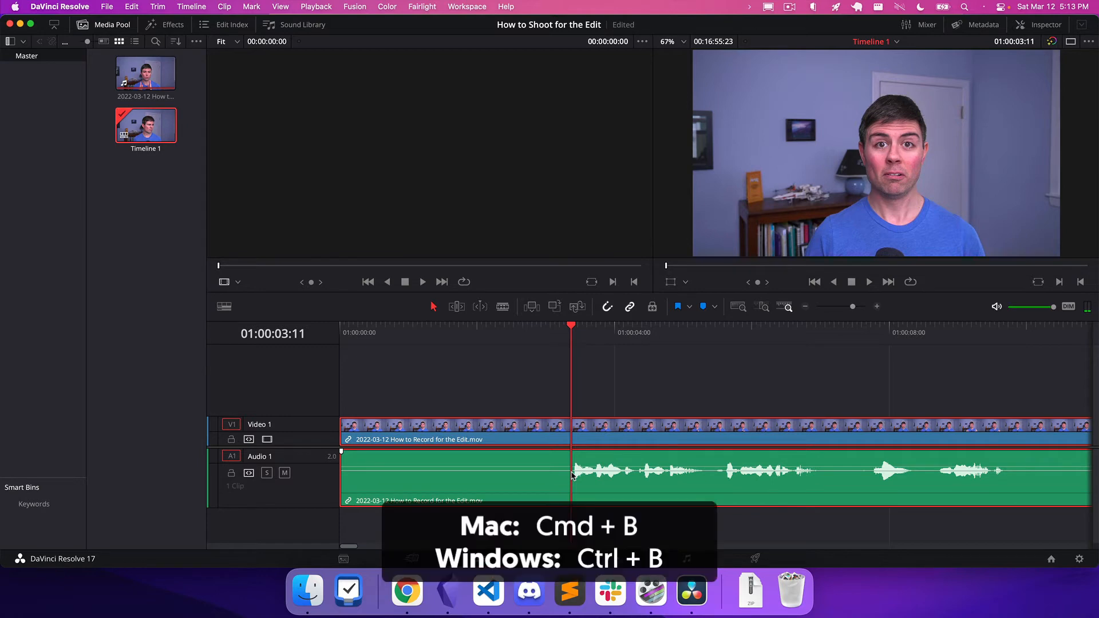
key(super+b)
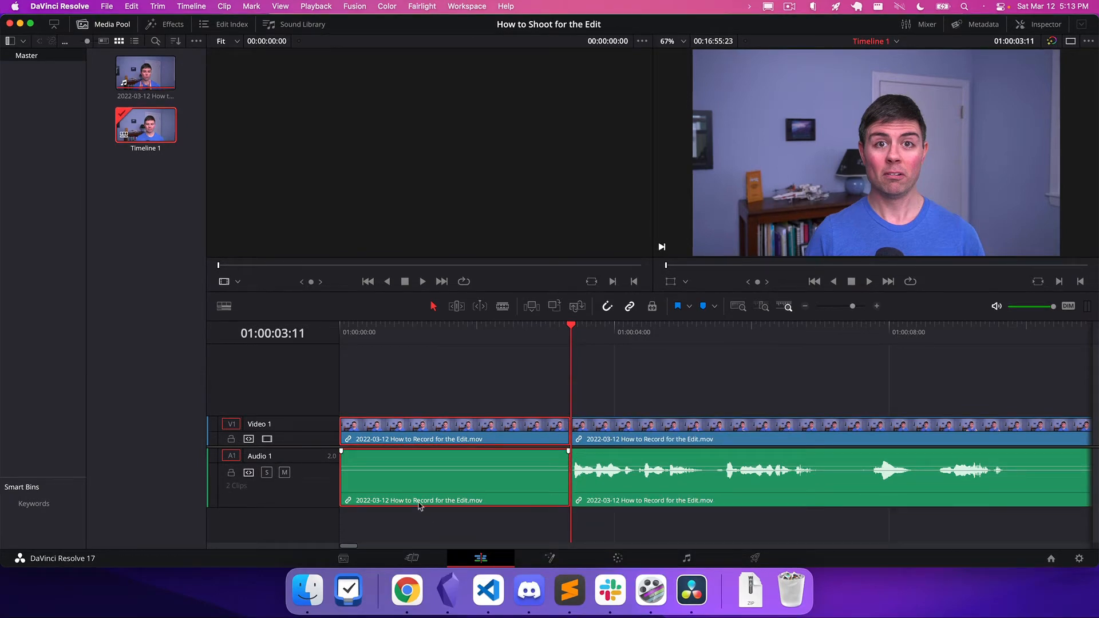
Step: Ripple delete the silent opening segment so the remaining footage moves to the start of the timeline
key(BackSpace)
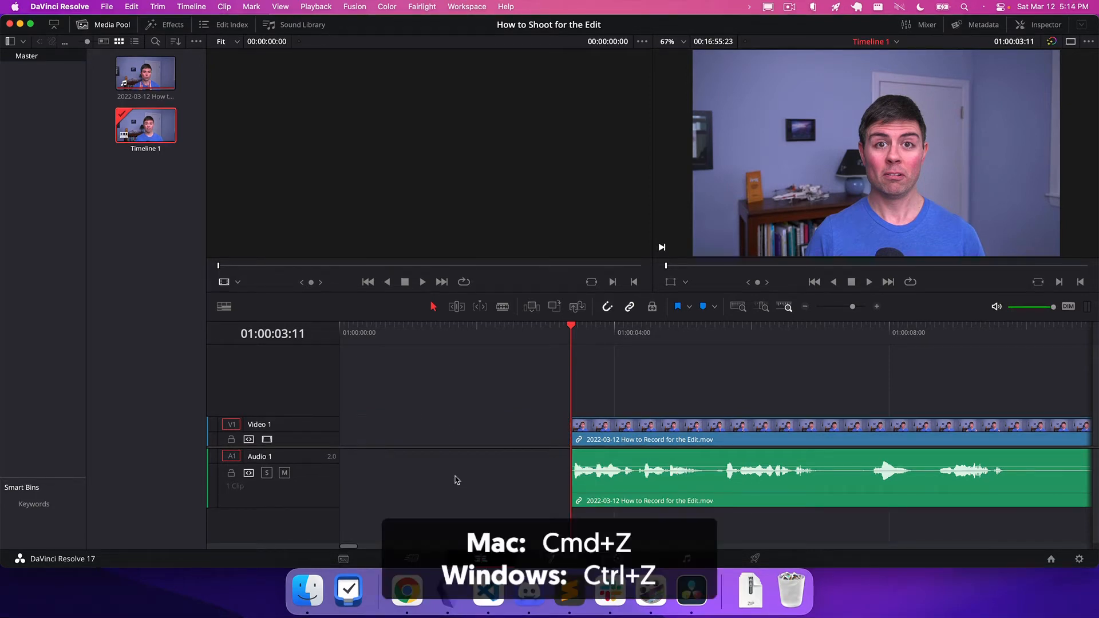
key(super+z)
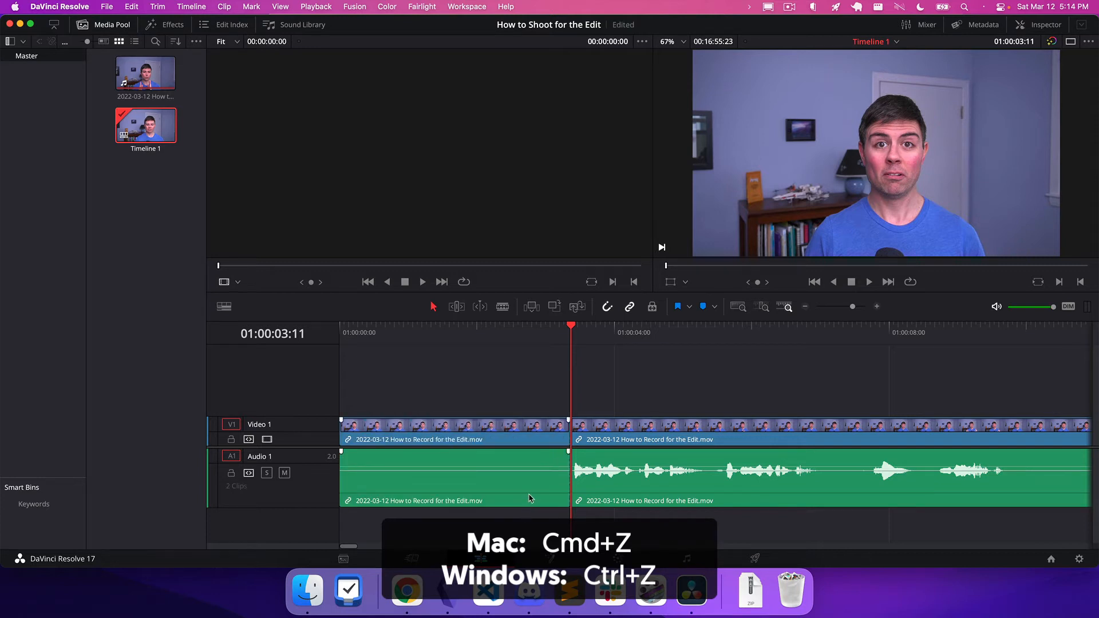
click(529, 496)
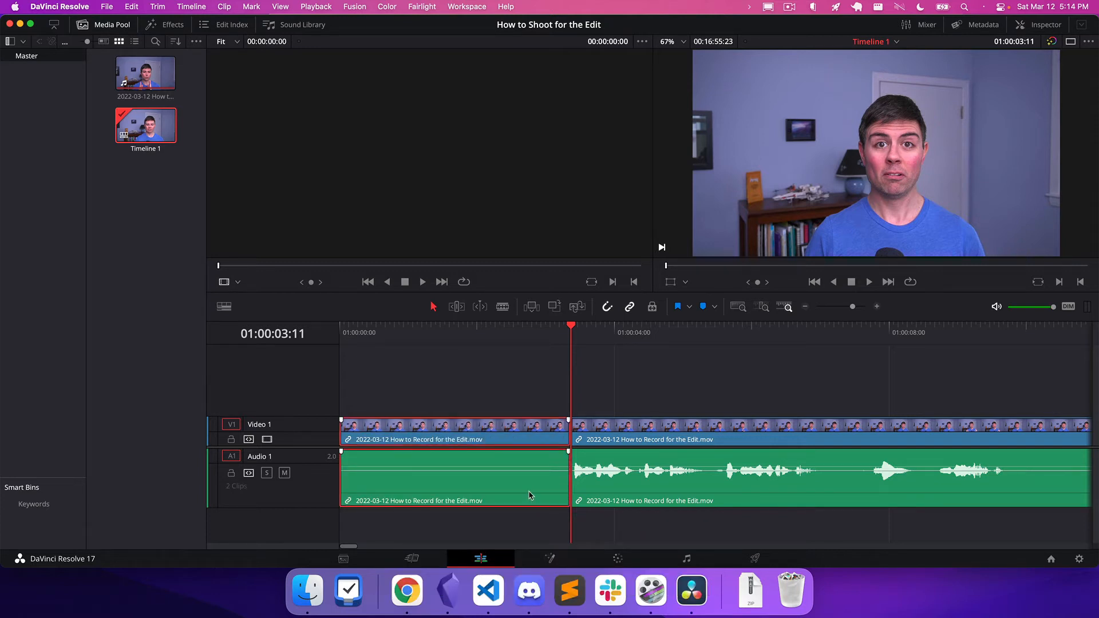
key(shift+BackSpace)
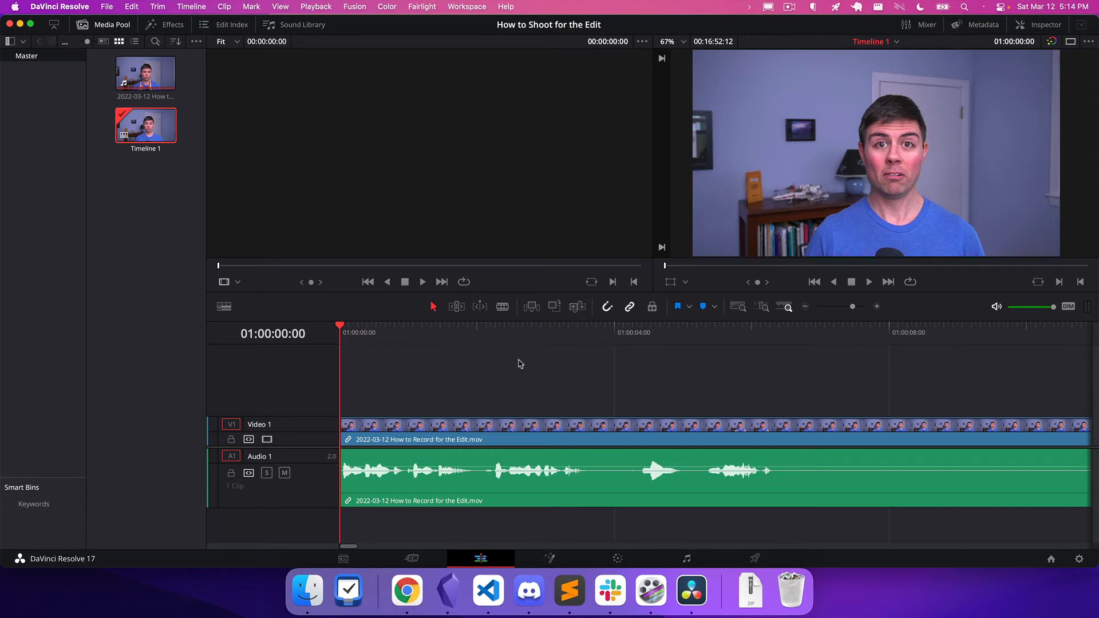
Step: Review the opening takes at faster playback speeds and return the playhead to the second take's start at 01:00:10:29
key(space)
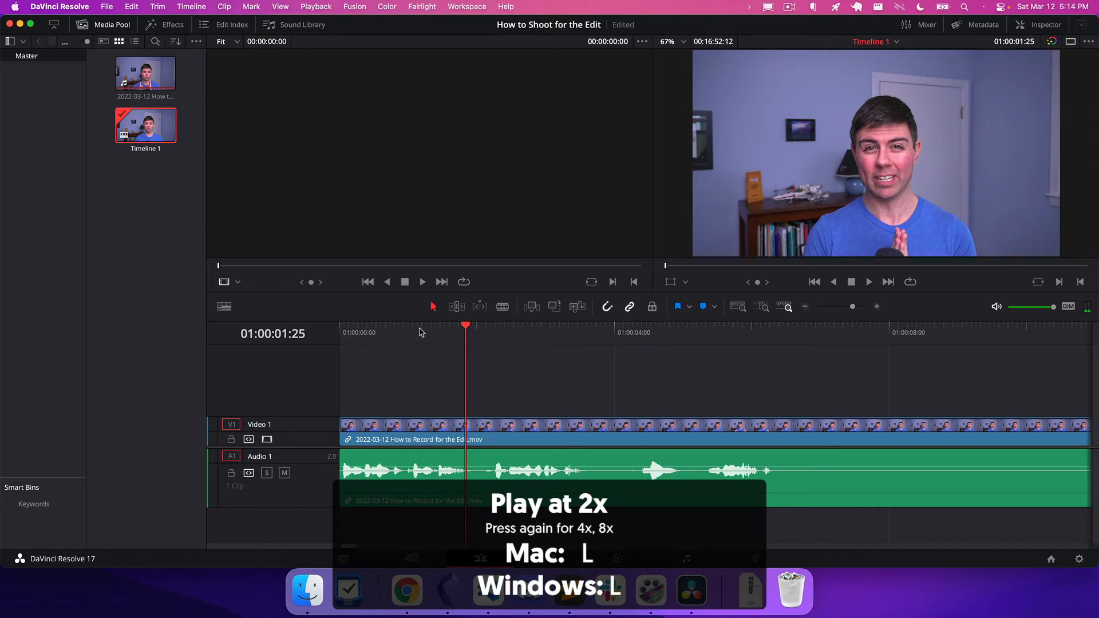
key(l)
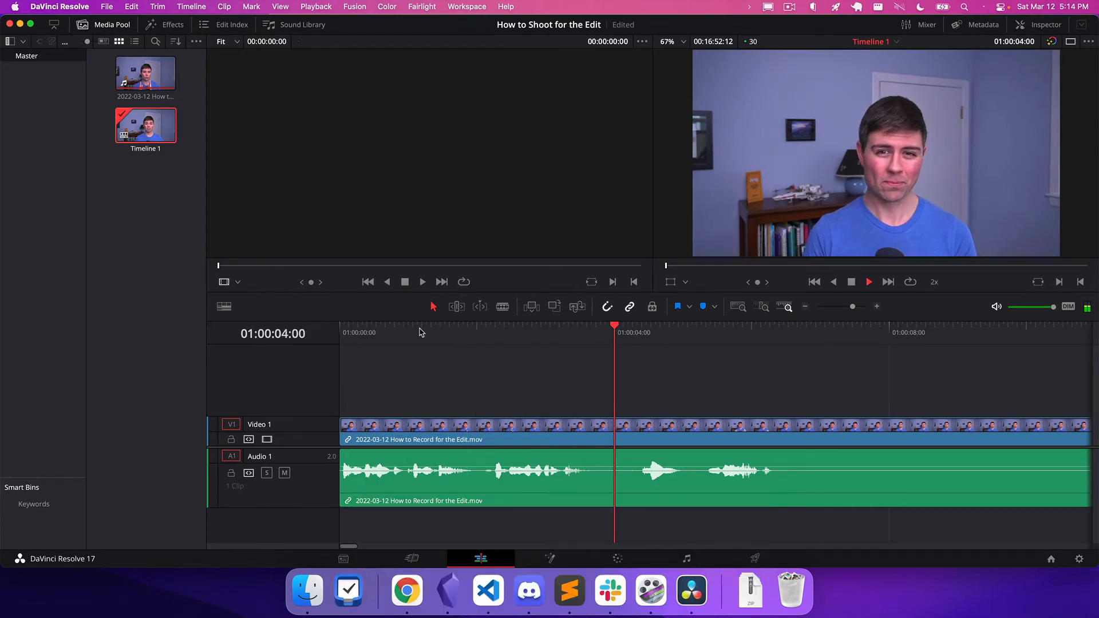
key(k)
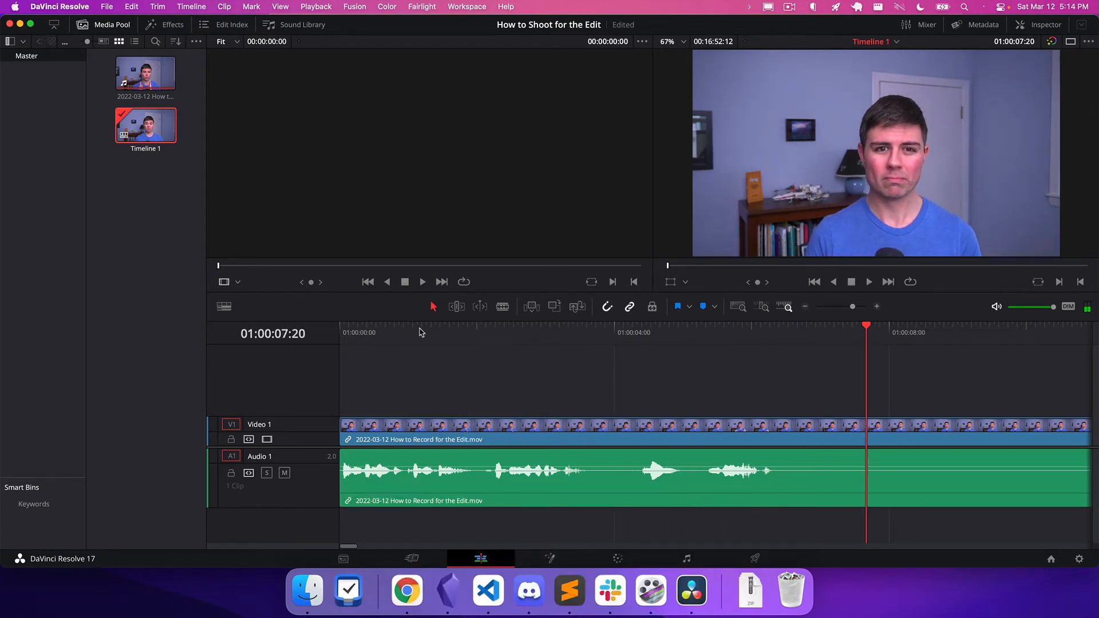
key(super+minus)
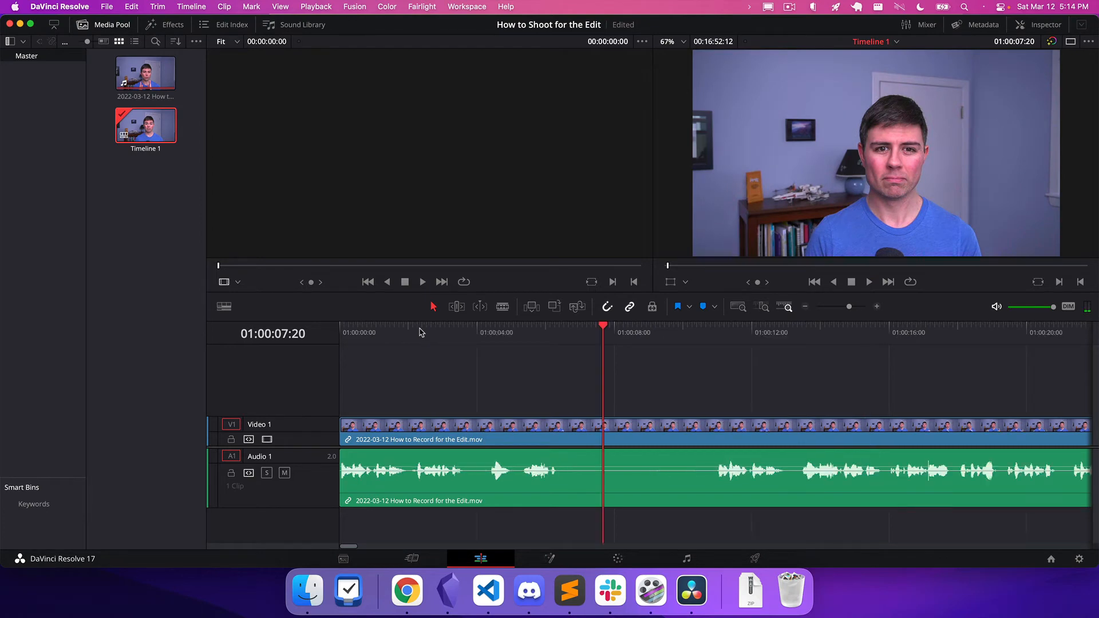
drag(604, 335, 717, 338)
key(l)
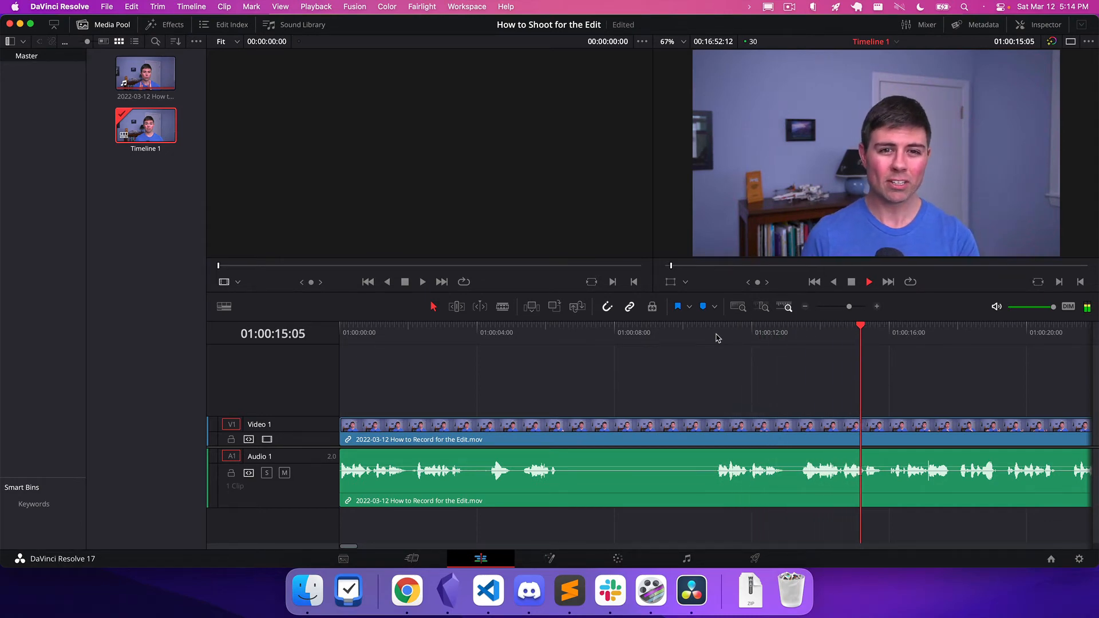
key(l)
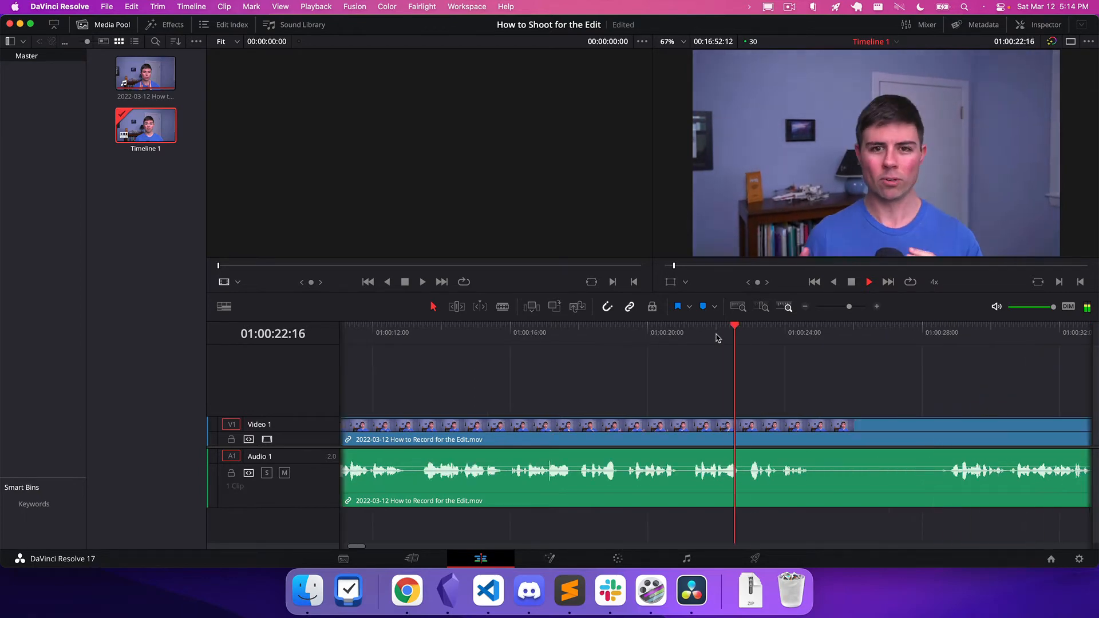
key(space)
scroll(674, 385, left, 5)
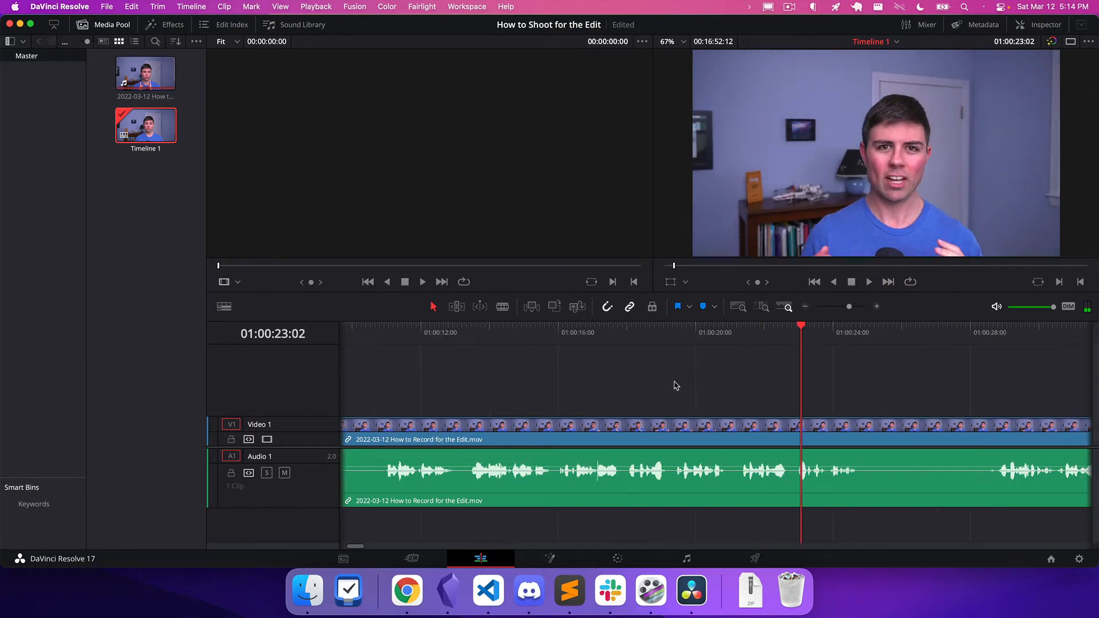
scroll(483, 476, left, 10)
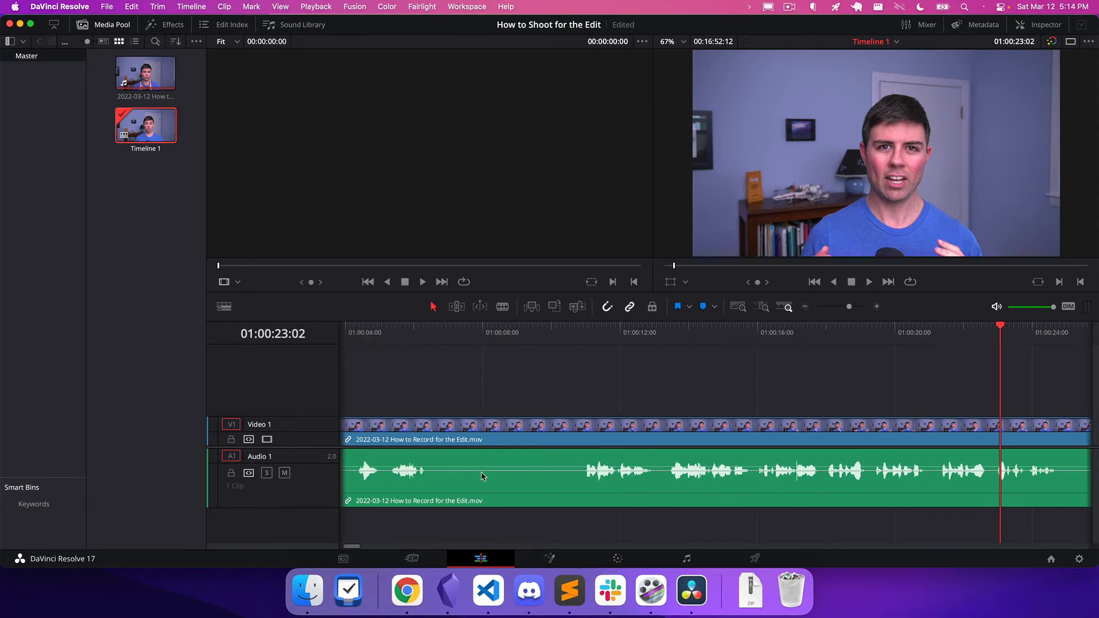
drag(720, 332, 716, 335)
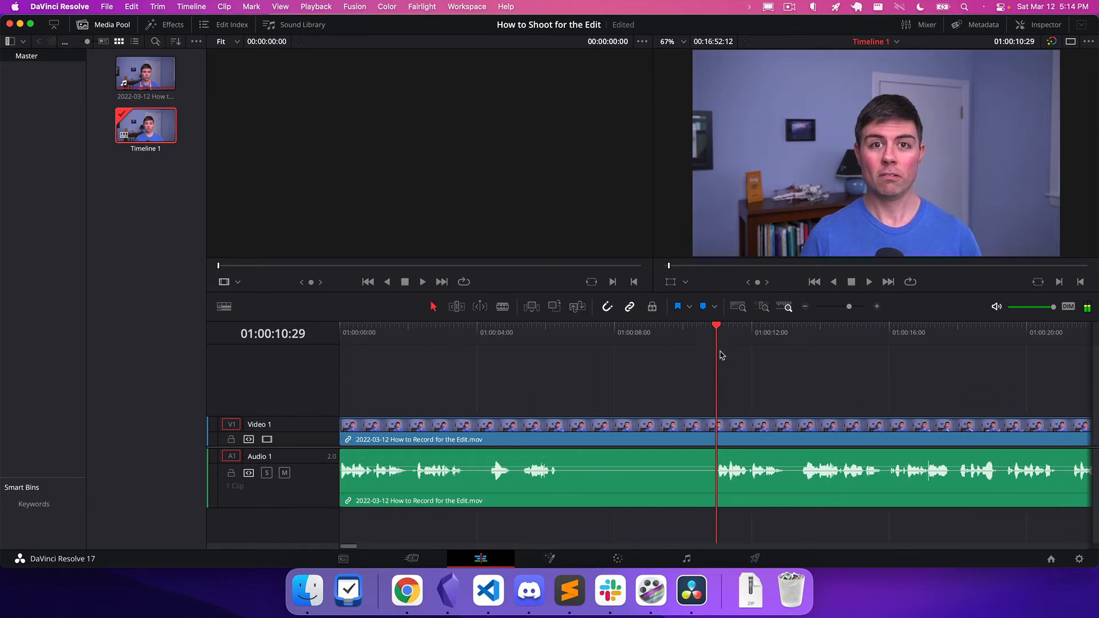
click(742, 477)
key(Delete)
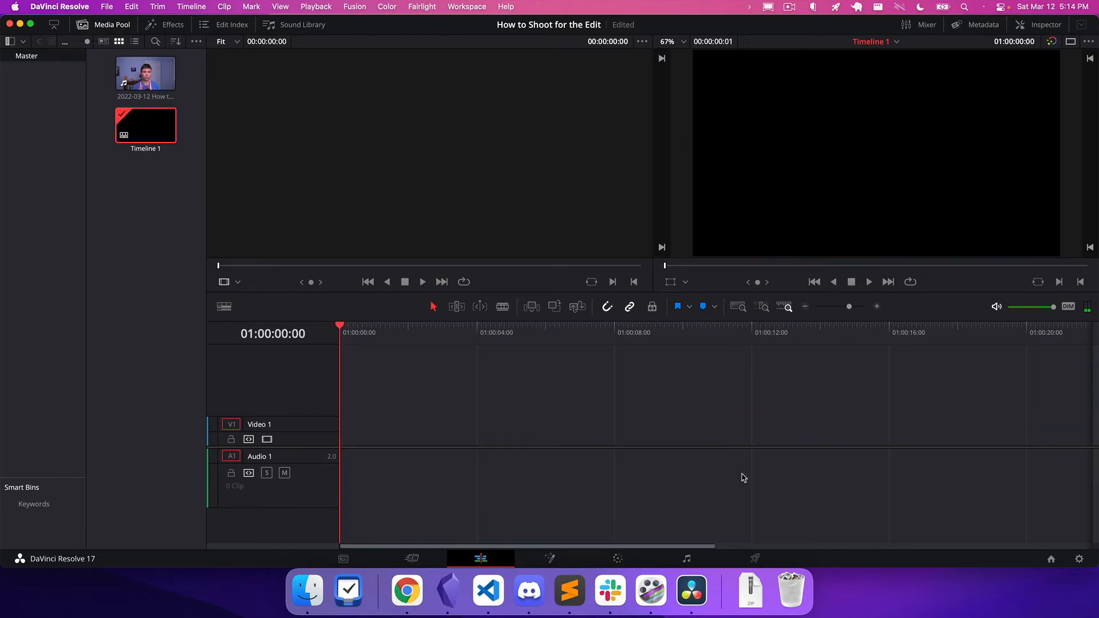
key(super+z)
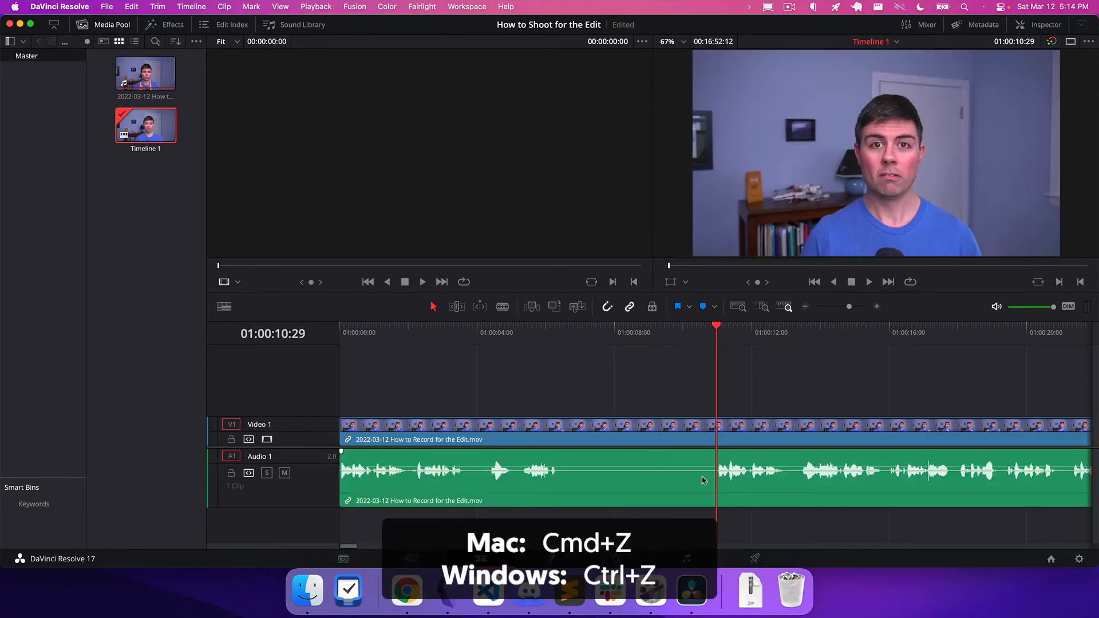
Step: Split the clip at 01:00:10:29 and ripple delete the first take before the cut
key(super+b)
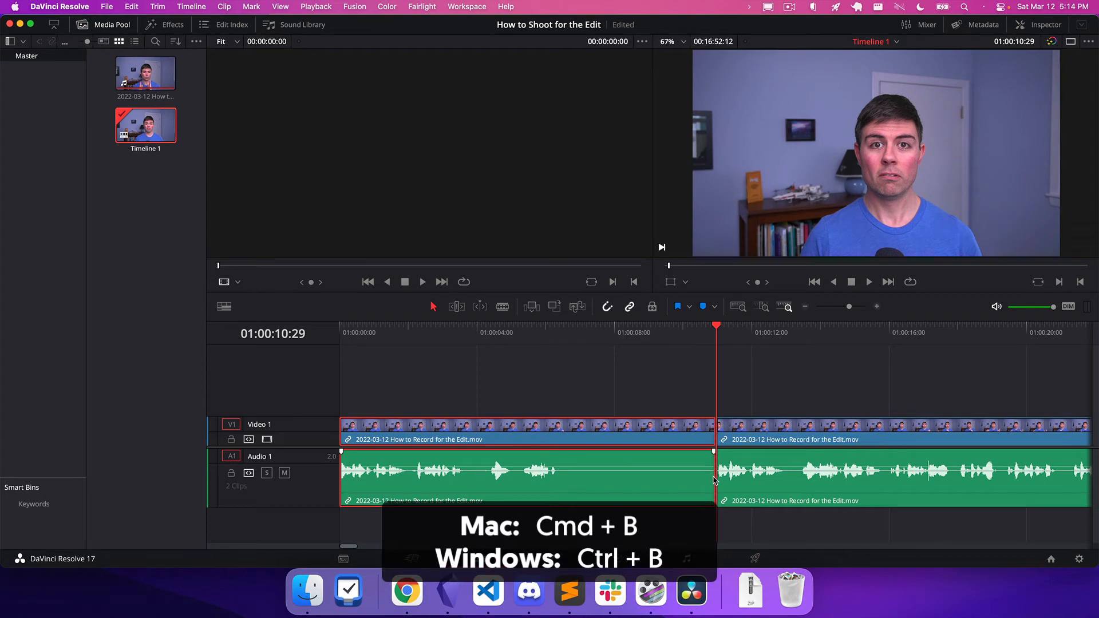
key(shift+BackSpace)
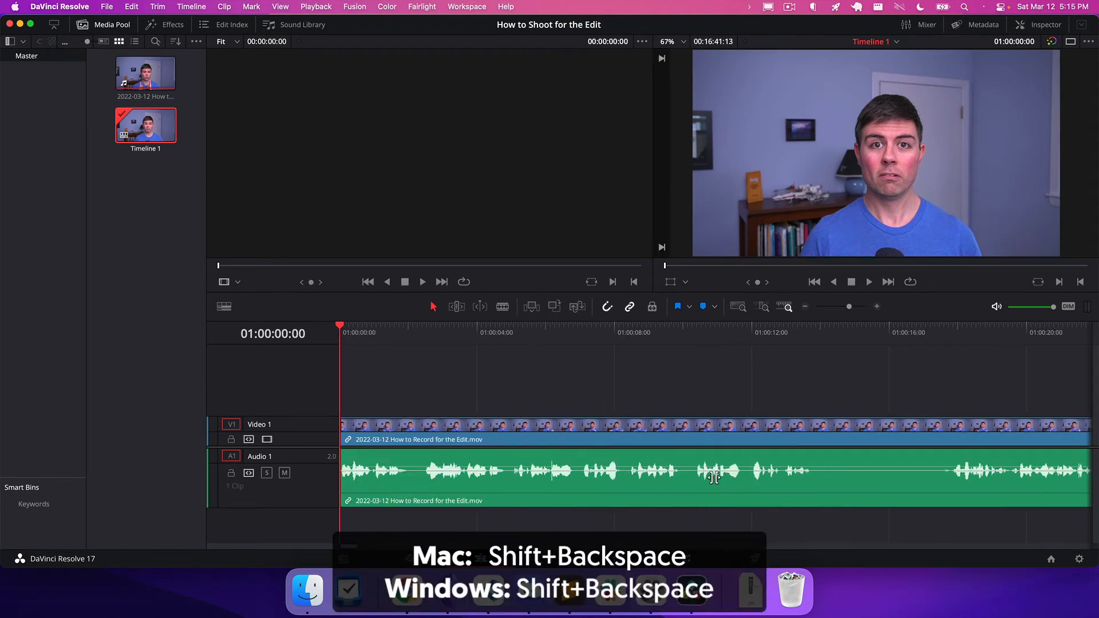
key(space)
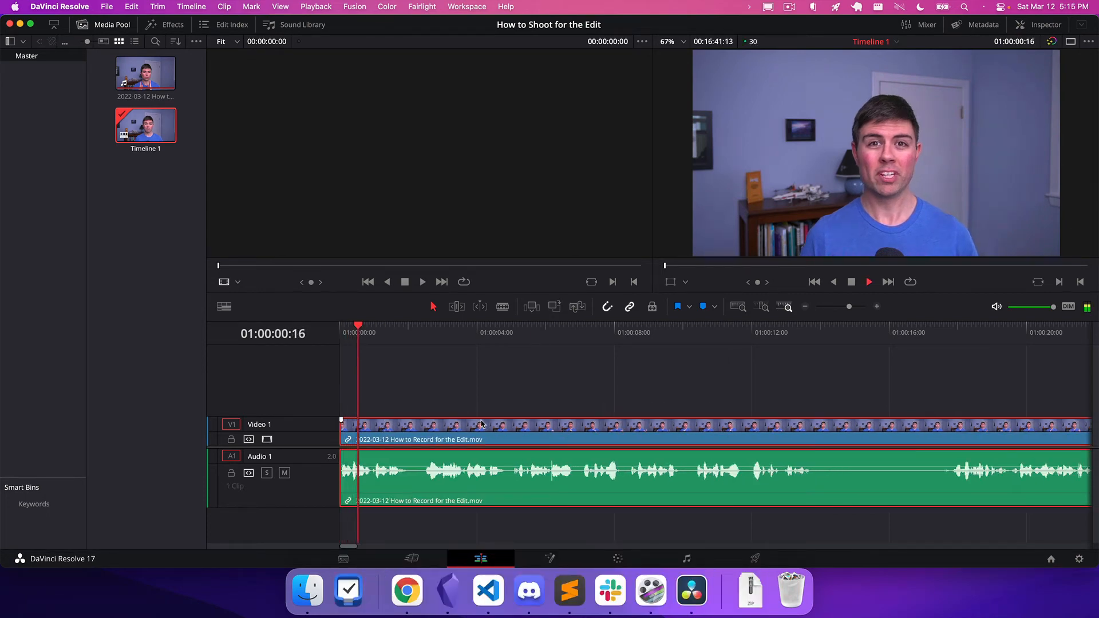
Step: Split the clip at 01:00:02:01 and 01:00:02:14, and ripple delete the silent pause between the two cuts
key(space)
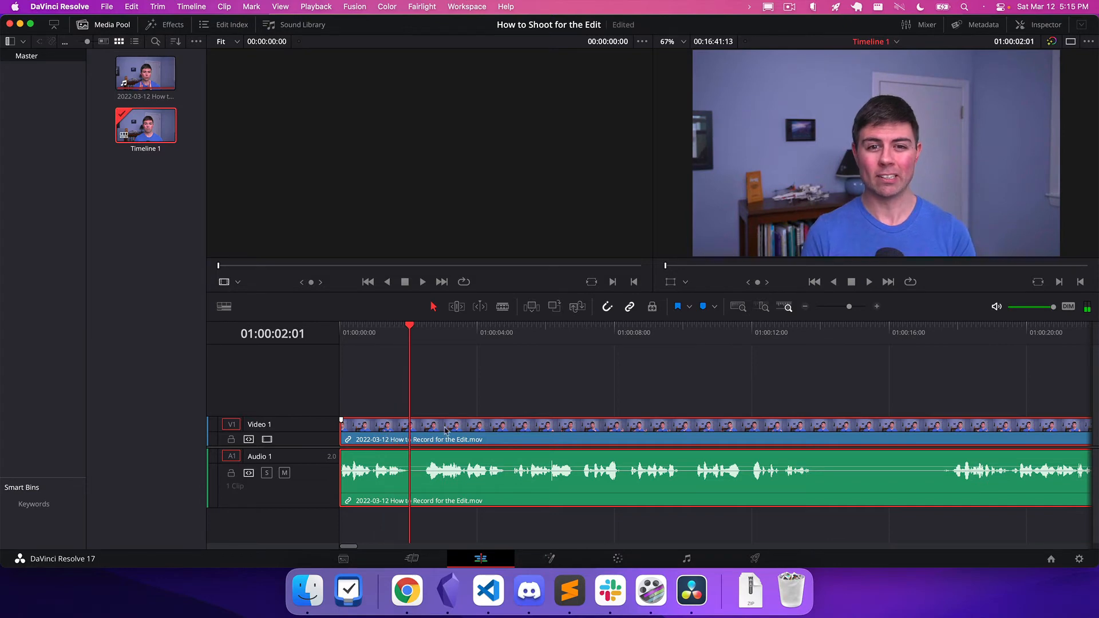
key(super+b)
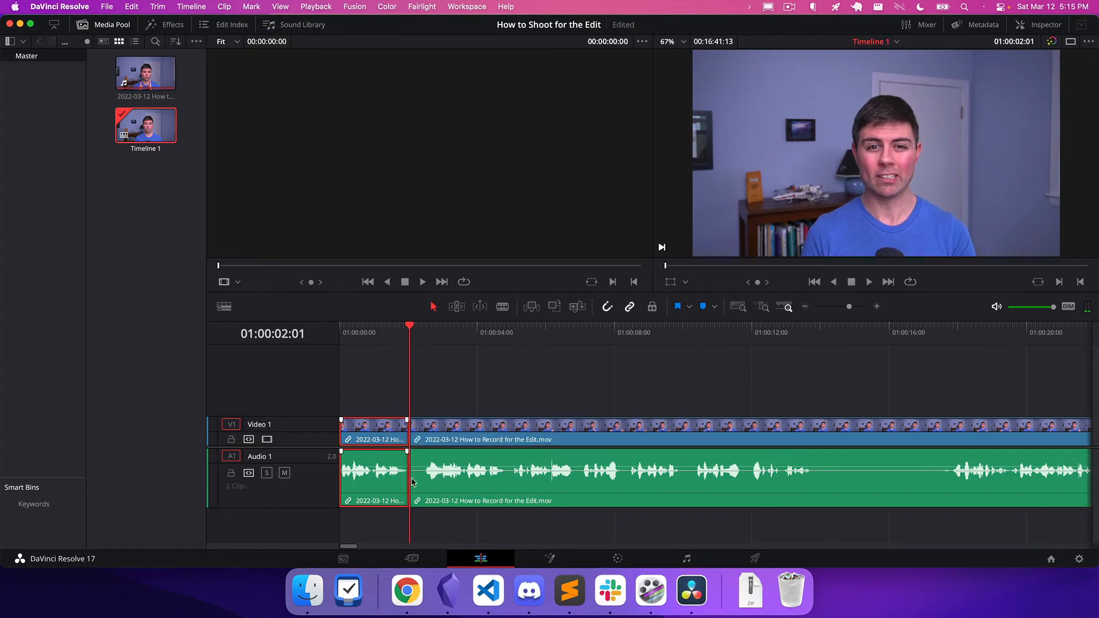
click(422, 331)
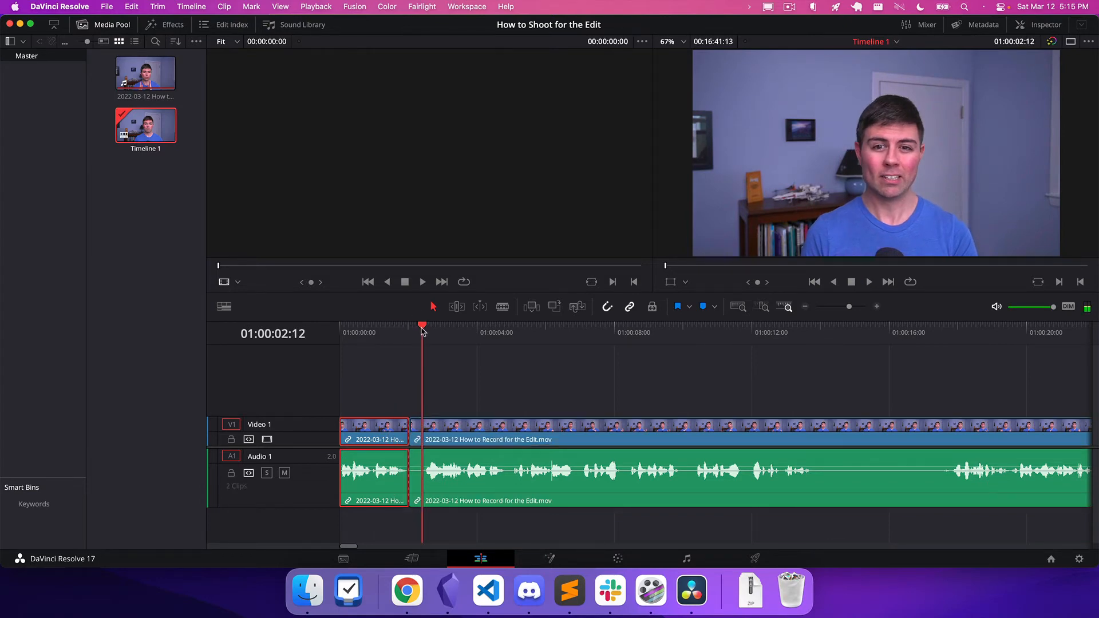
drag(422, 330, 425, 331)
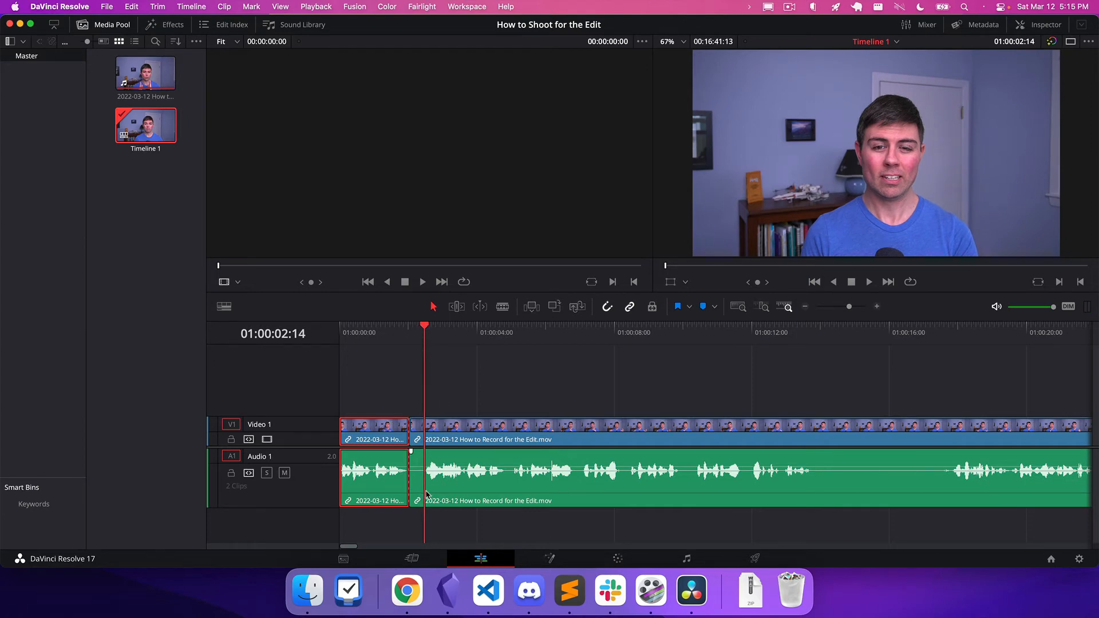
click(487, 436)
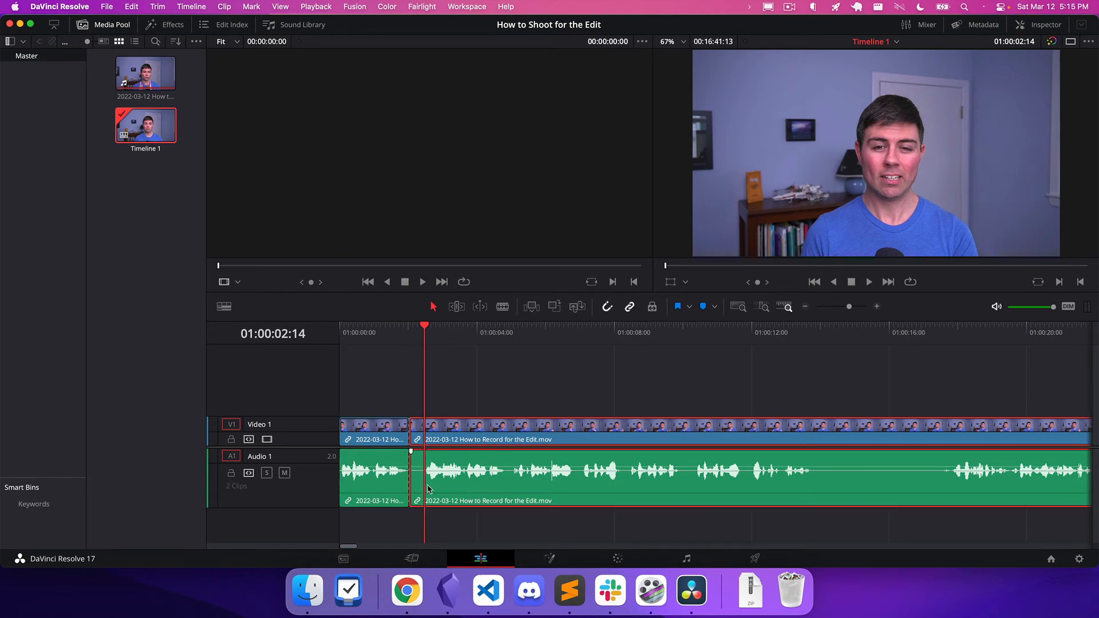
key(super+b)
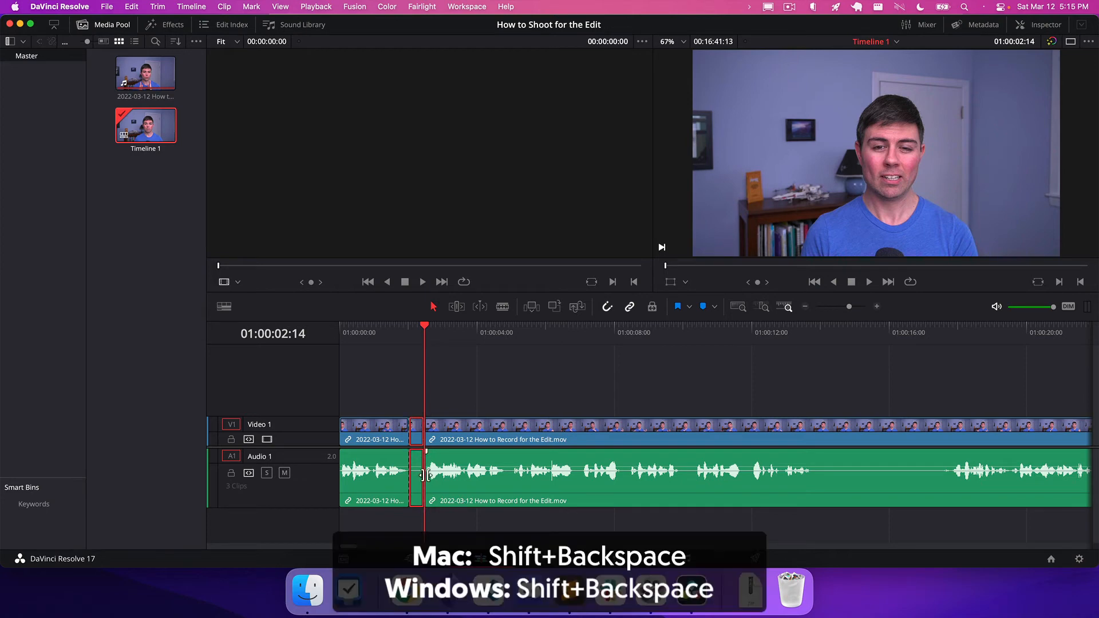
key(shift+BackSpace)
Step: Play across the first cut from 01:00:01:14 and split the second clip at 01:00:04:11, where its next pause begins
click(391, 331)
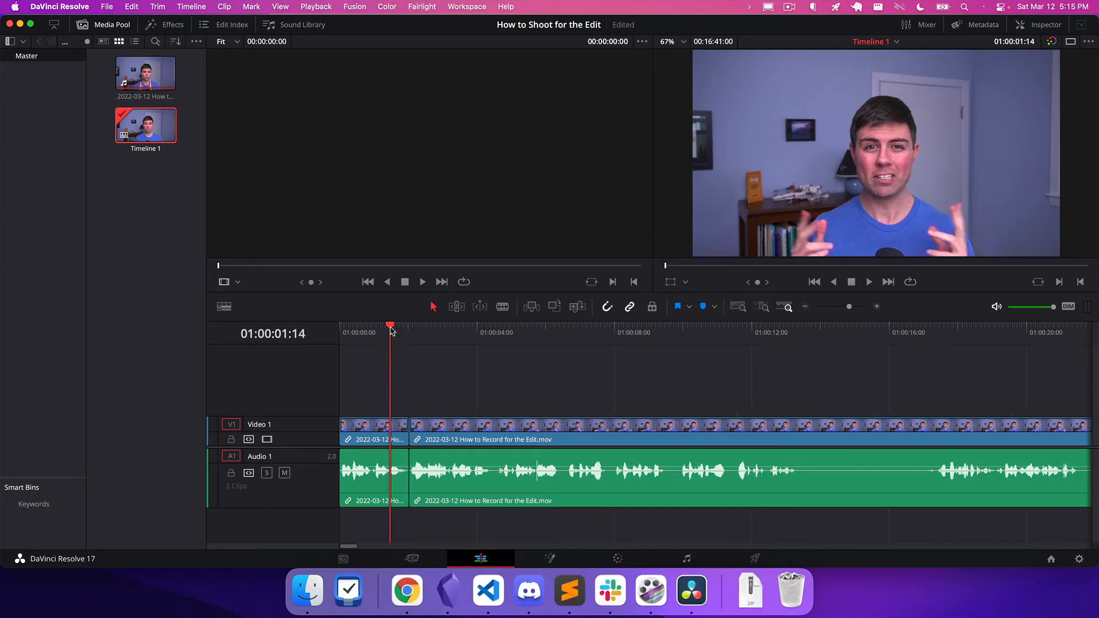
key(space)
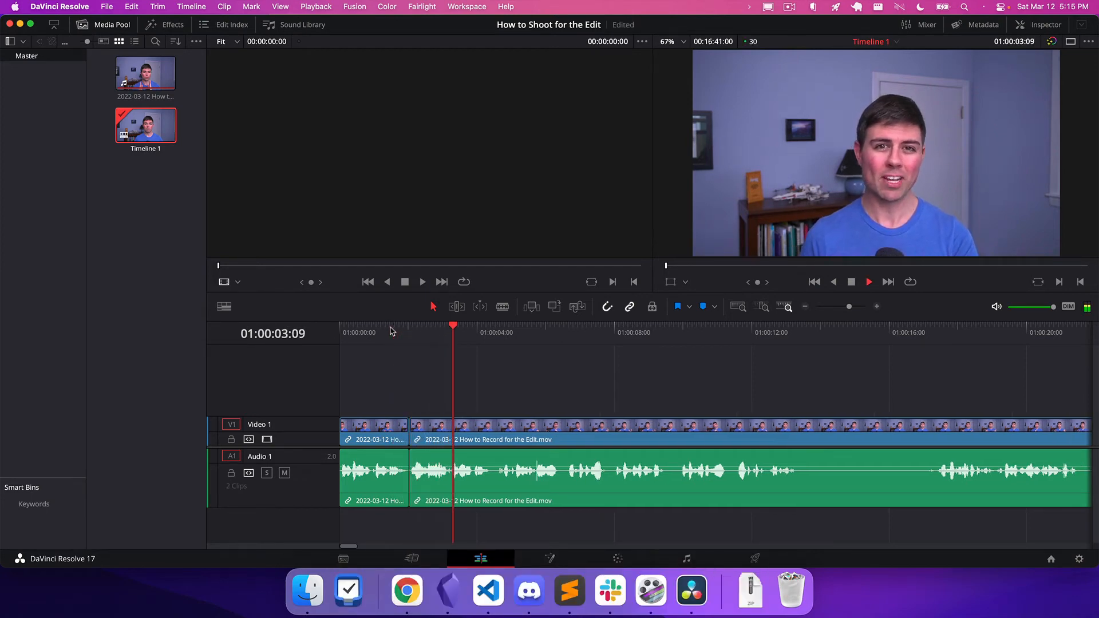
key(space)
key(super+equal)
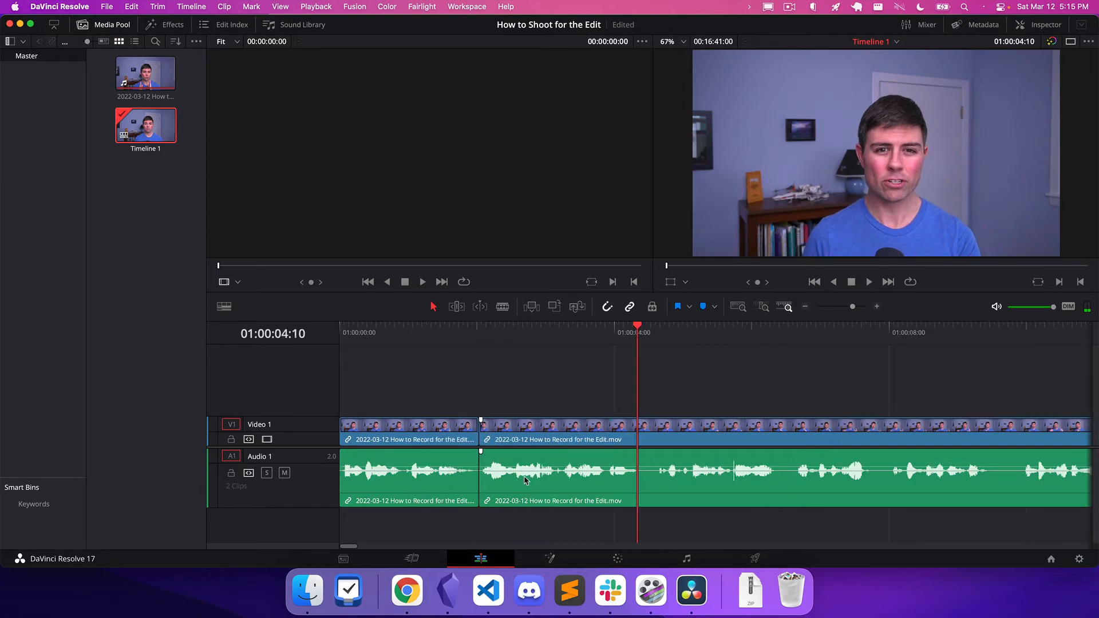
click(652, 486)
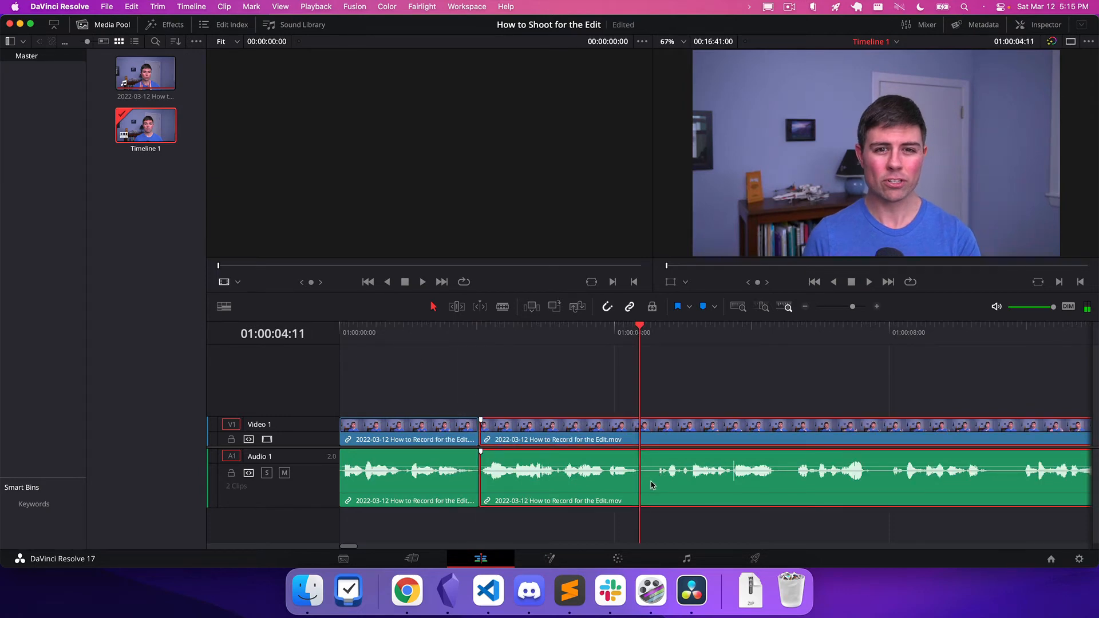
key(super+b)
Step: Ripple trim the start of the clip after the 01:00:04:11 cut to 01:00:04:19, where speech resumes
drag(648, 329, 658, 330)
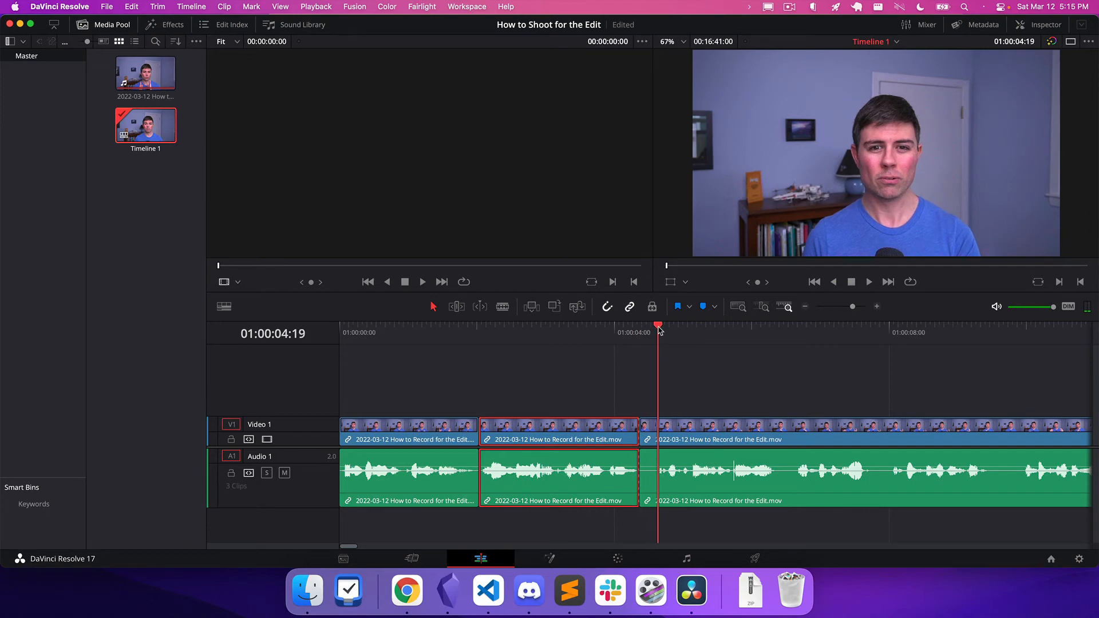
click(678, 383)
click(725, 489)
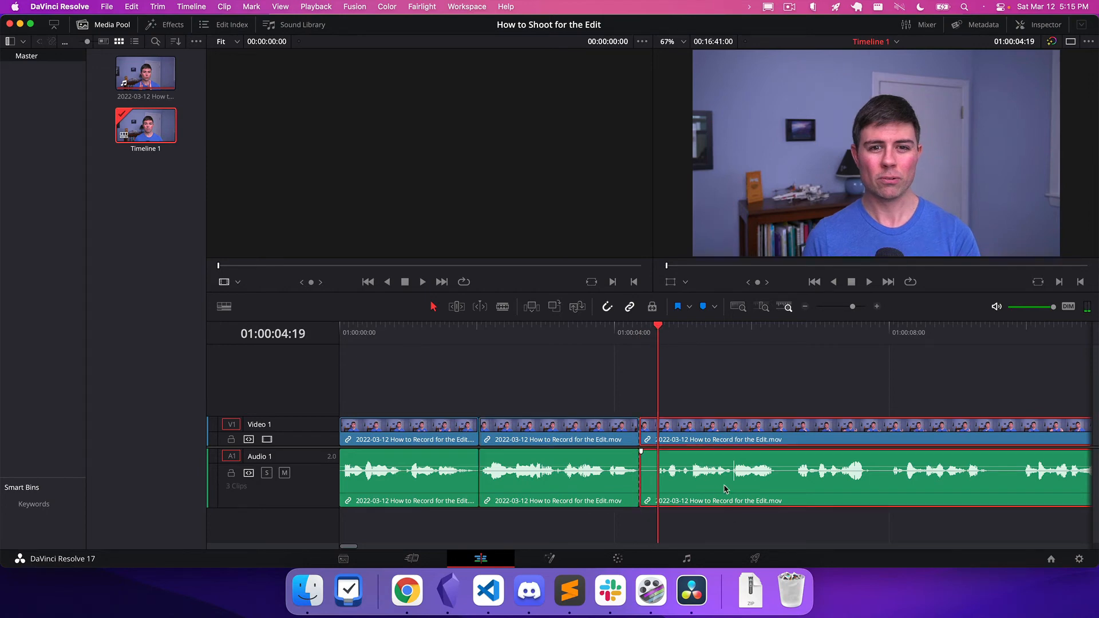
key(super+shift+bracketleft)
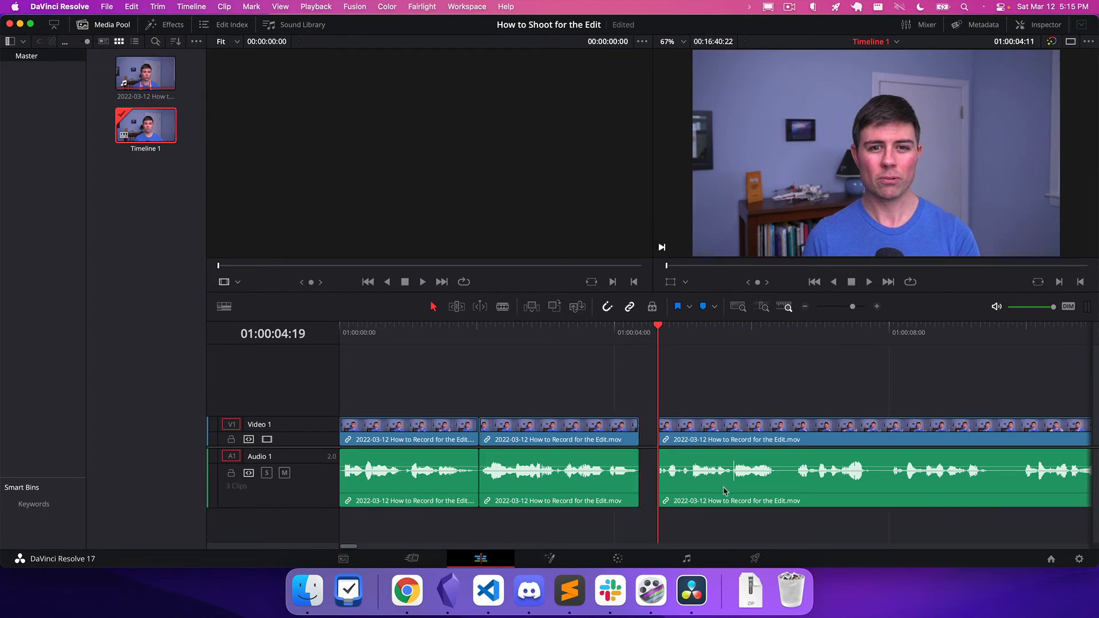
Step: Split the clip at 01:00:06:04 and ripple trim the start of the following clip to 01:00:06:11
key(space)
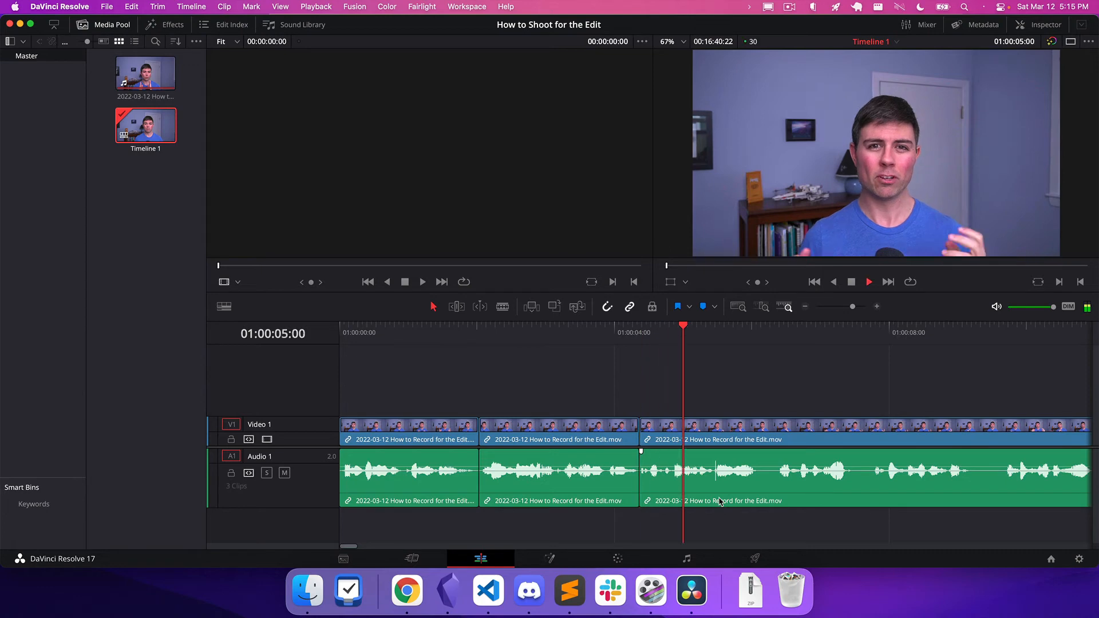
key(space)
key(super+b)
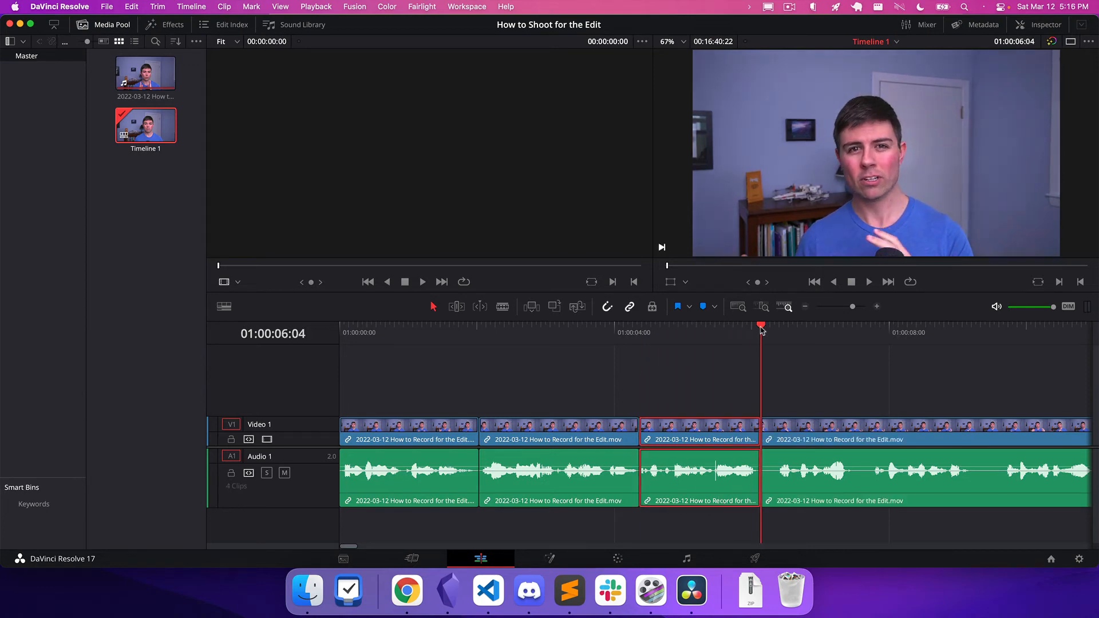
drag(762, 329, 777, 329)
click(783, 475)
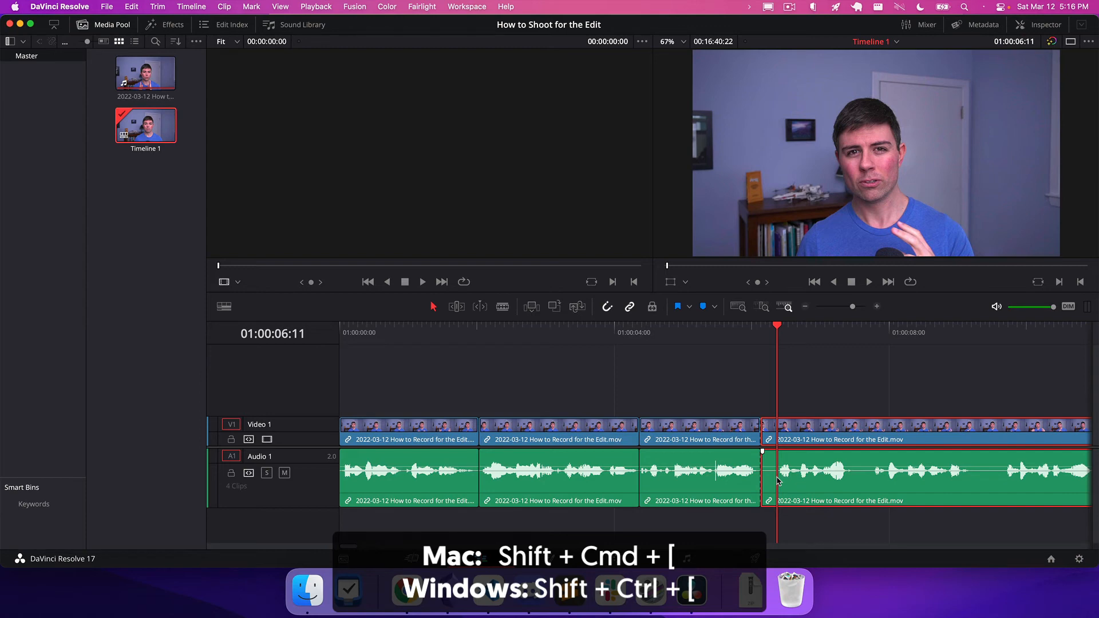
key(shift+super+bracketleft)
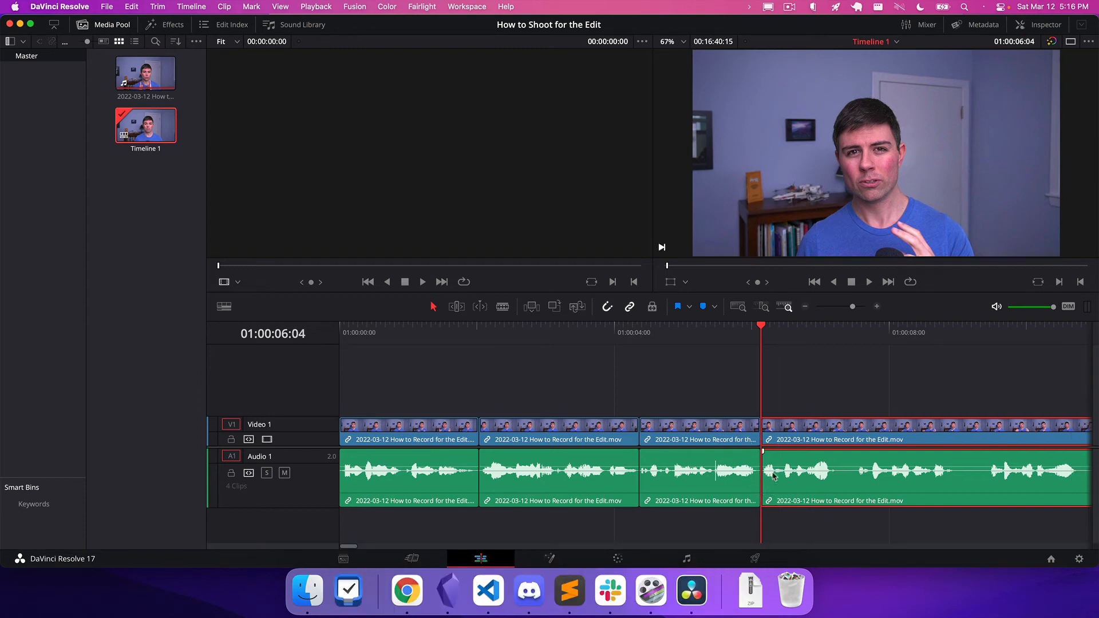
Step: Split the clip at 01:00:07:08 and ripple trim the start of the following clip to 01:00:07:16
key(space)
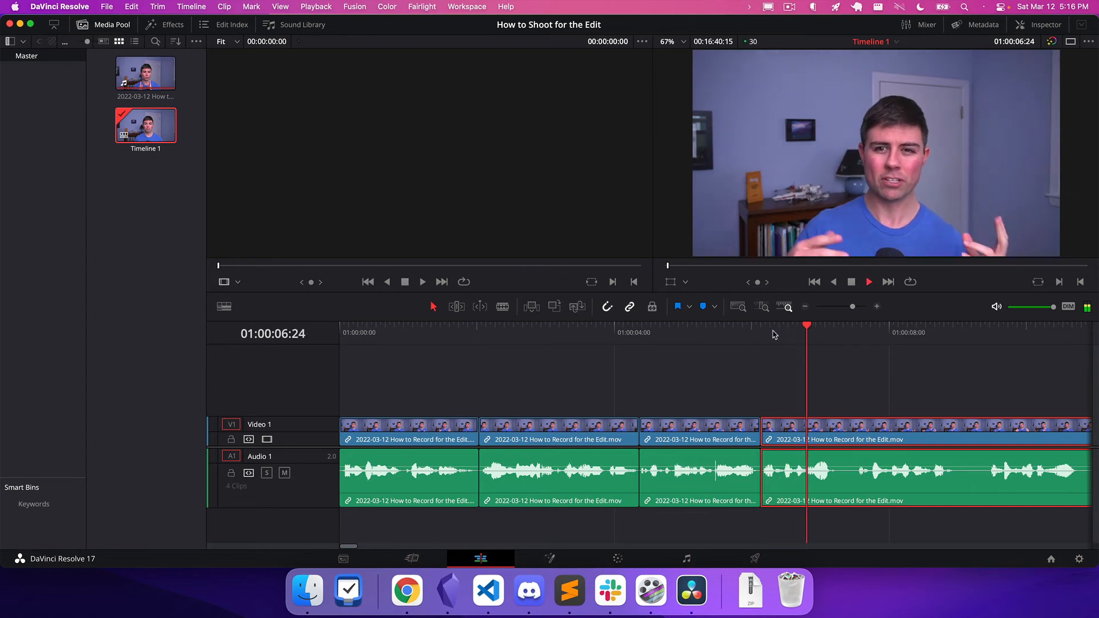
key(space)
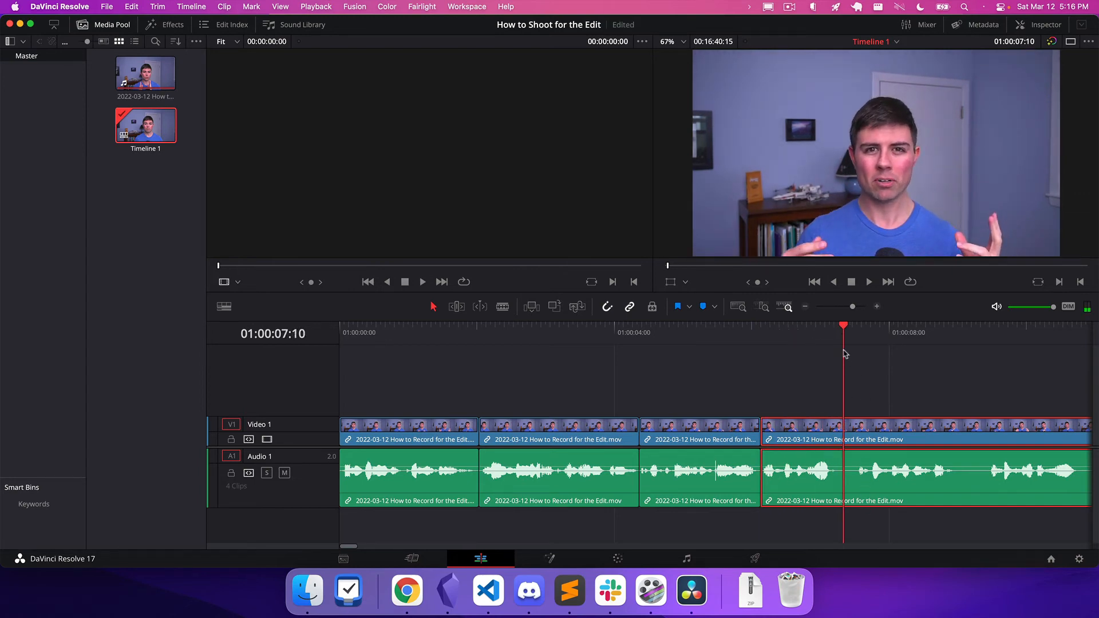
click(840, 328)
key(super+b)
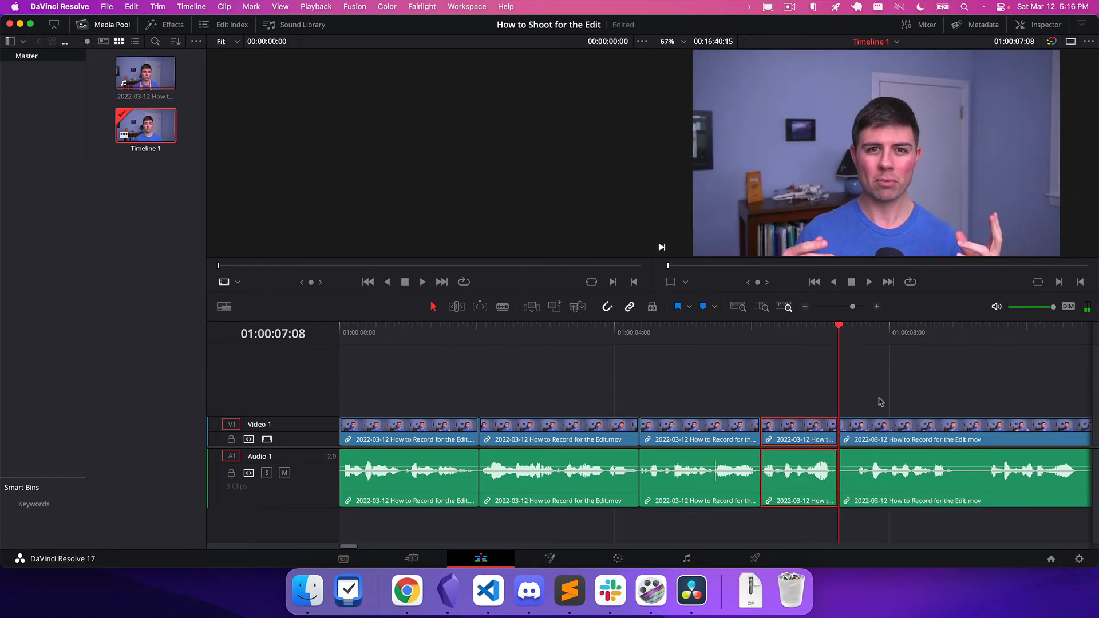
click(908, 486)
drag(839, 327, 857, 337)
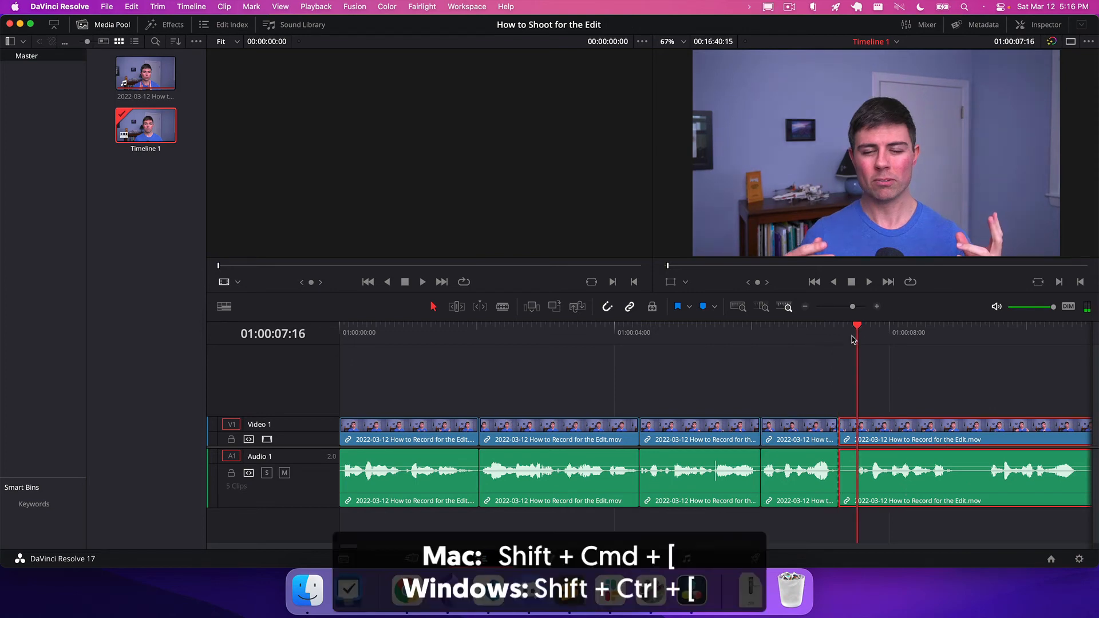
key(shift+super+bracketleft)
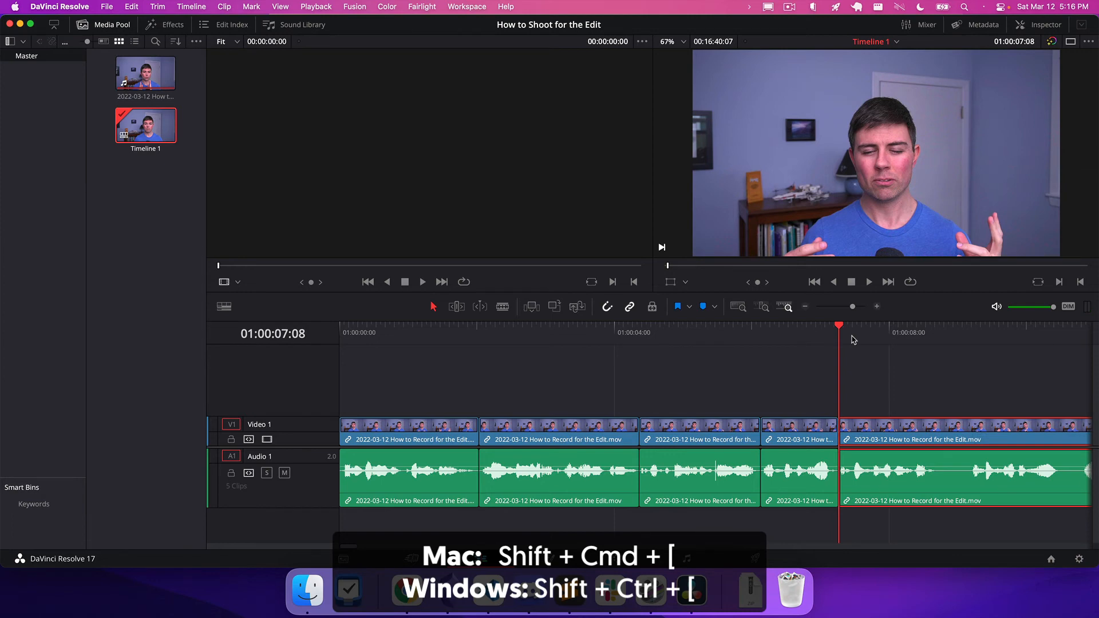
Step: Split the clip at the pause shortly after 01:00:08:19 and ripple trim the start of the following clip to 01:00:09:06
key(space)
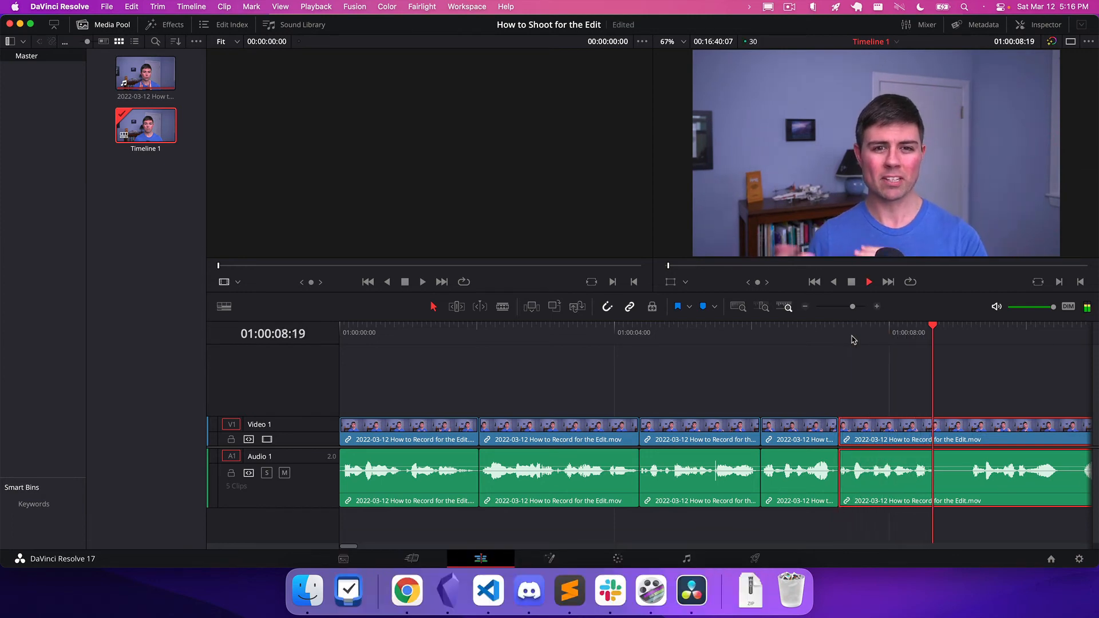
key(space)
key(super+b)
click(971, 337)
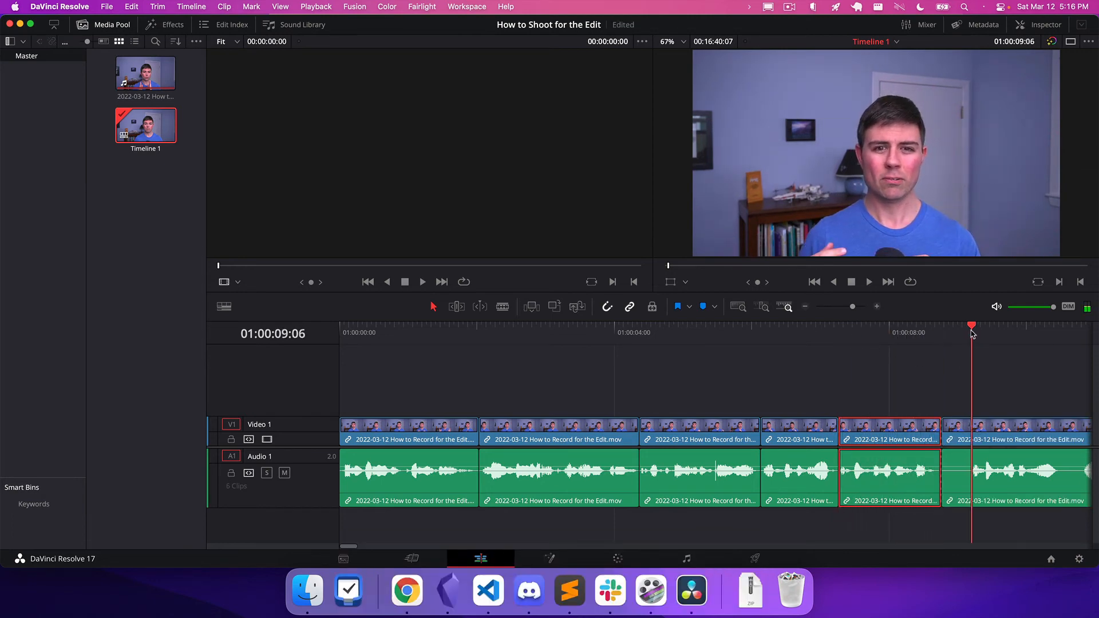
click(1010, 453)
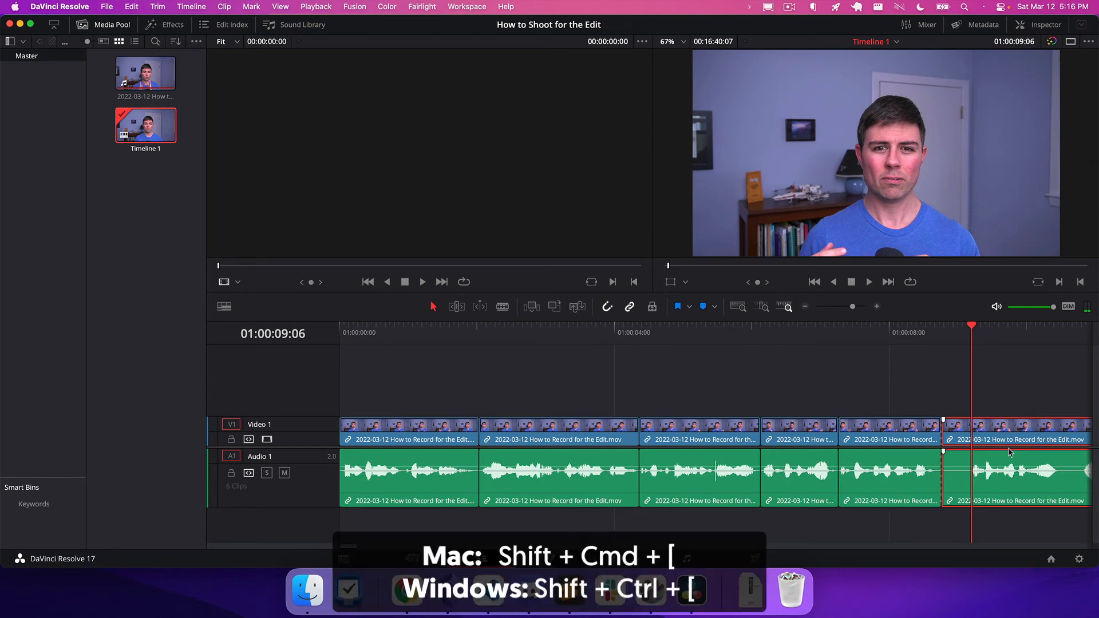
key(shift+super+bracketleft)
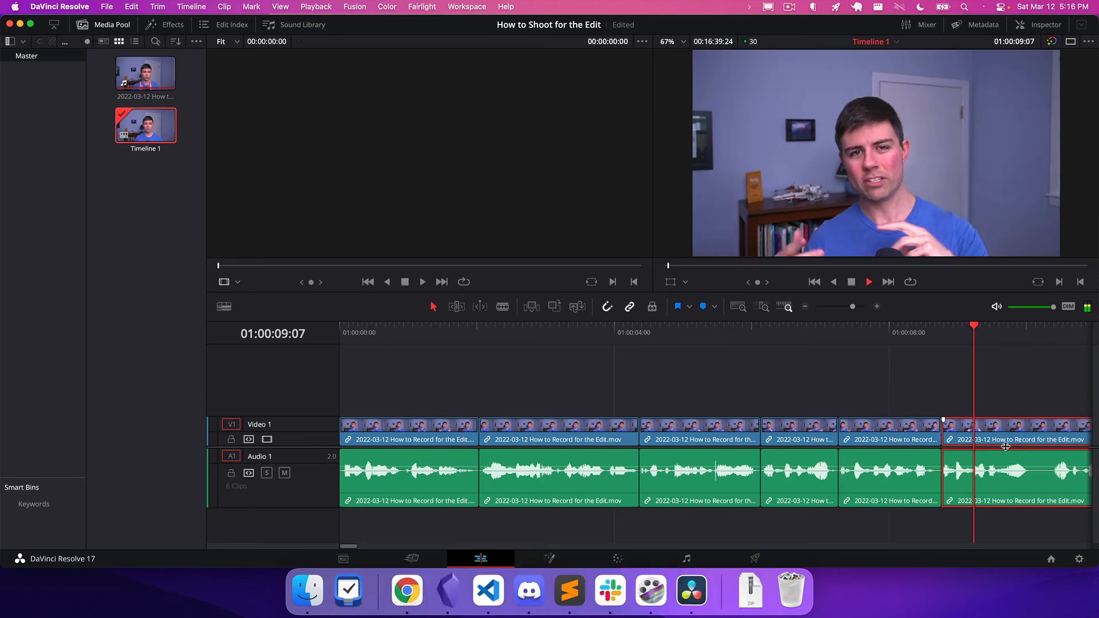
Step: Split the clip at 01:00:10:03 and ripple trim the start of the following clip to 01:00:10:11
key(space)
key(super+b)
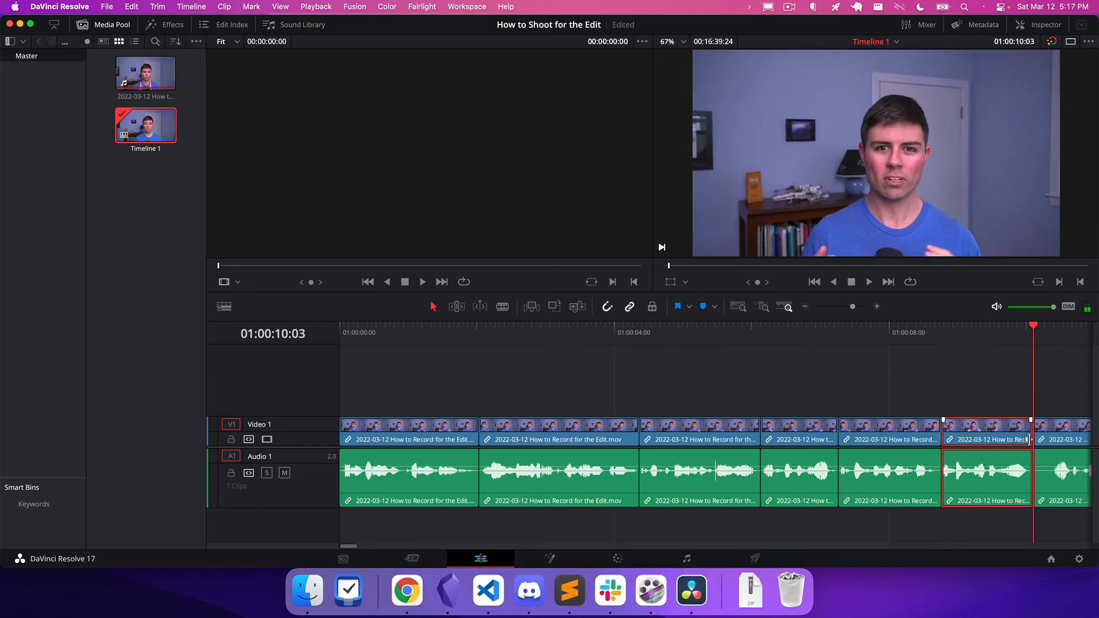
click(1055, 453)
click(1052, 334)
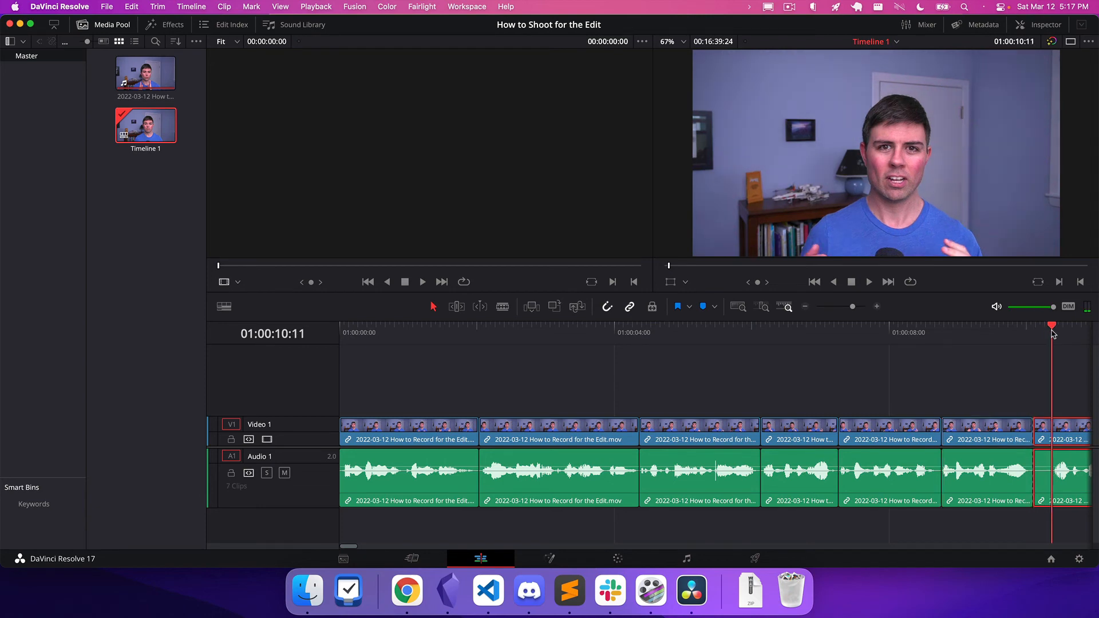
key(shift+super+bracketleft)
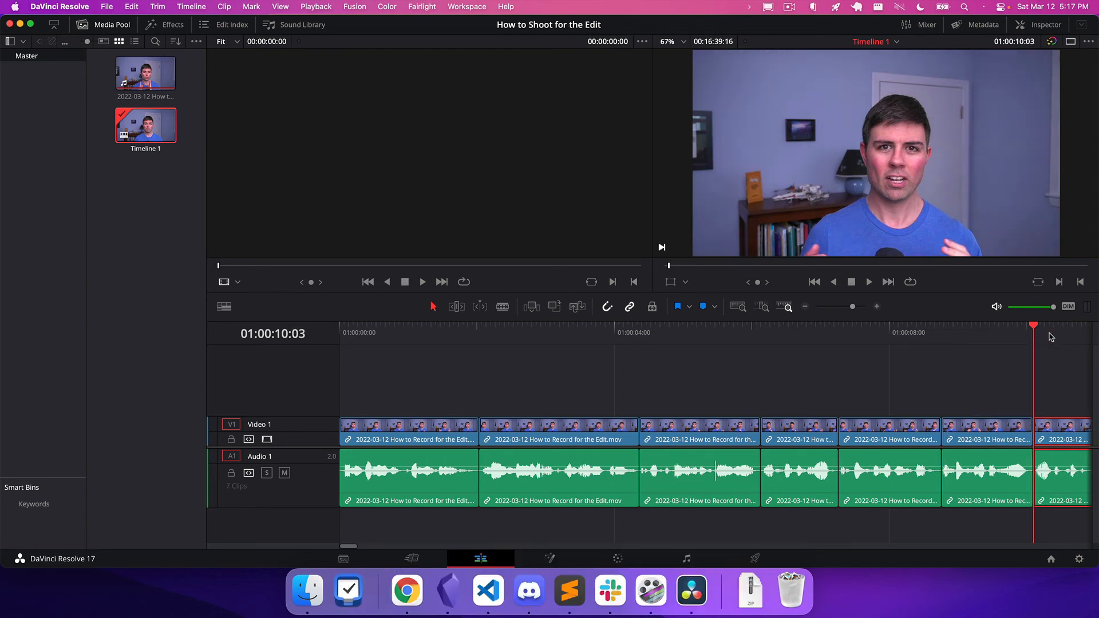
key(space)
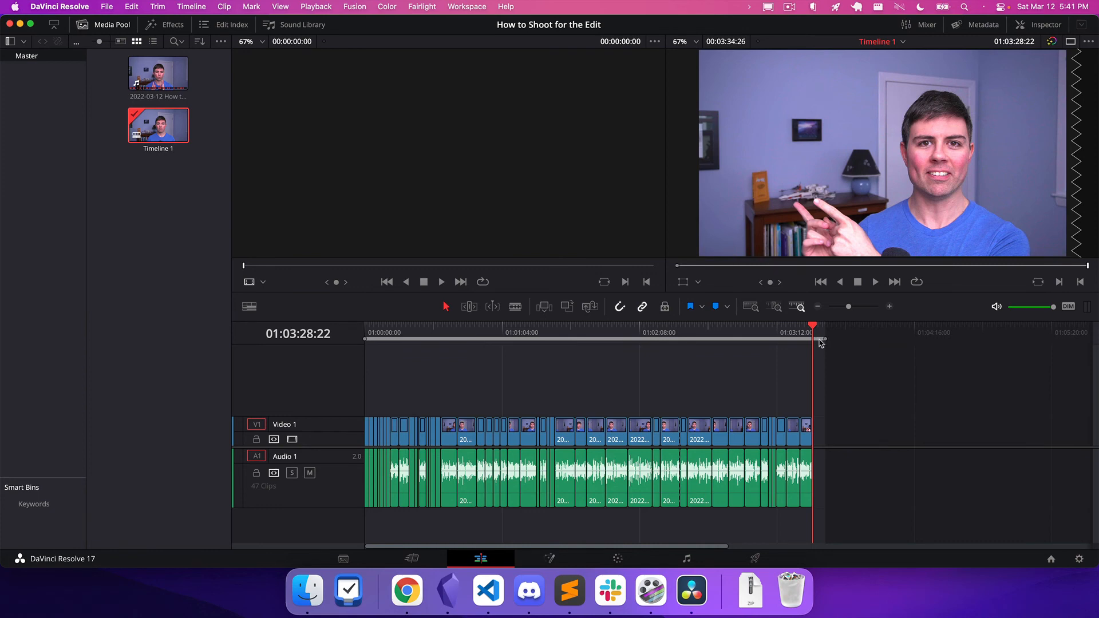
Step: Pull the timeline's out point back to the end of the last clip, and clear the in and out points
mouse_move(826, 339)
mouse_down()
mouse_move(801, 339)
mouse_move(813, 339)
mouse_up()
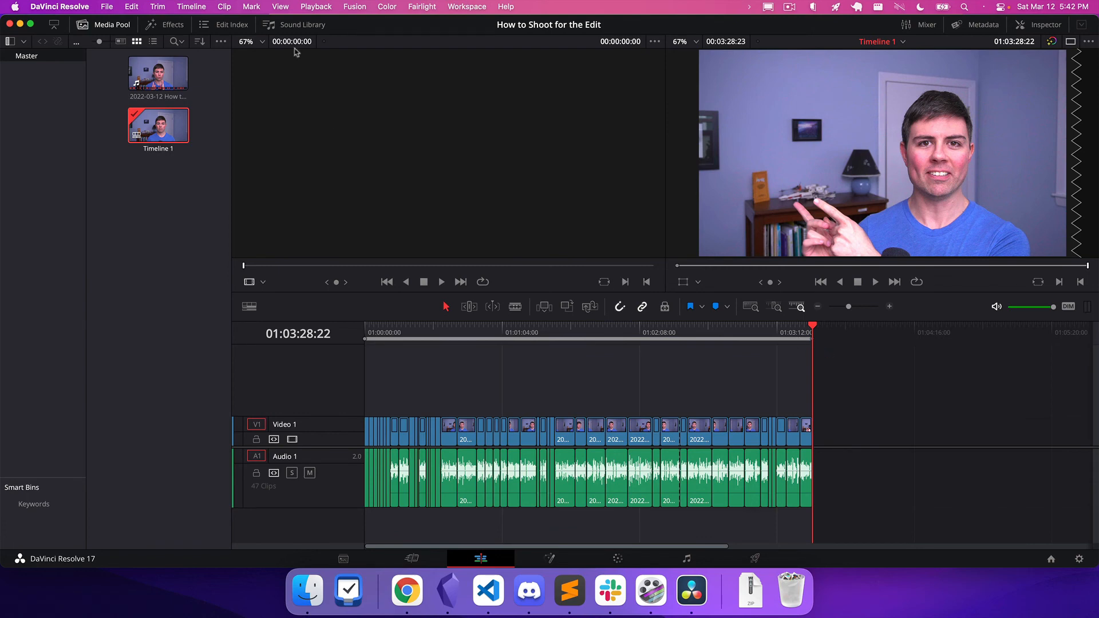
click(252, 6)
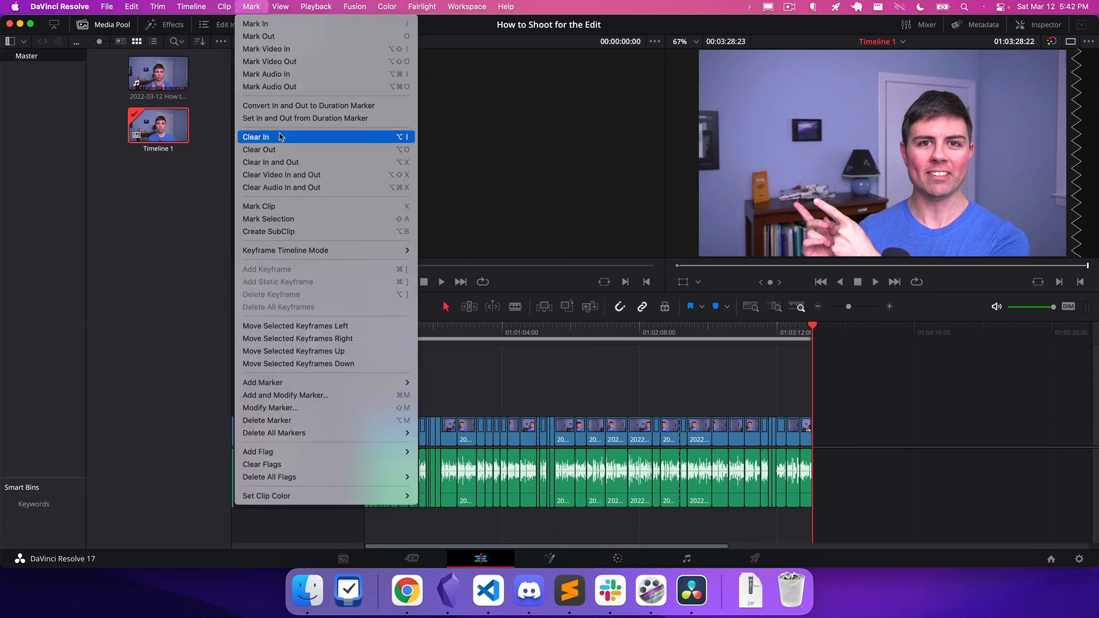
click(288, 165)
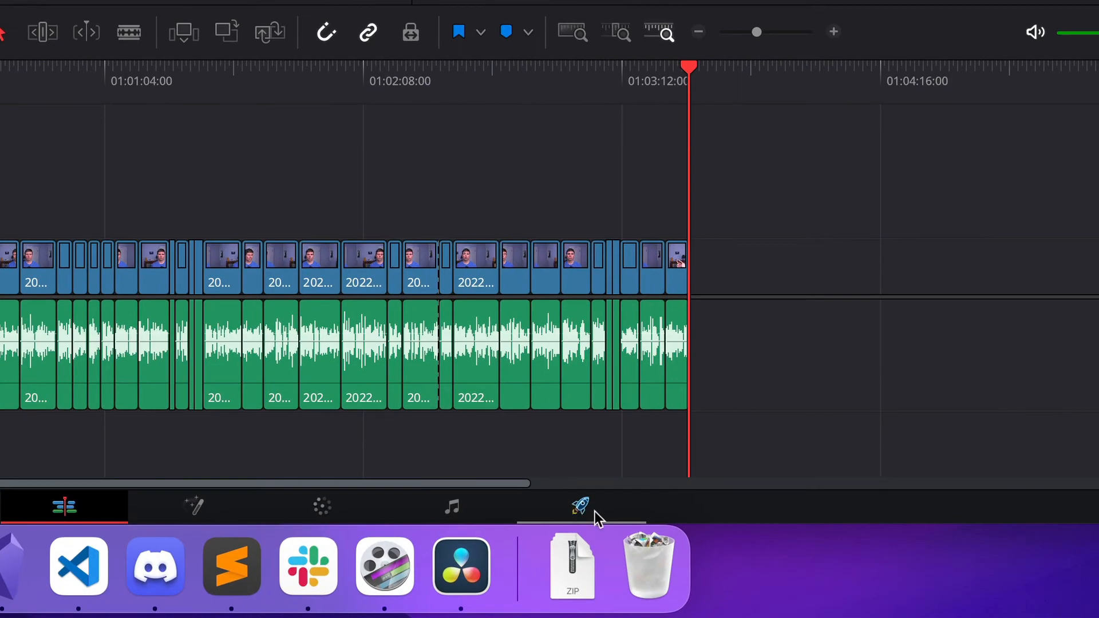
Step: Open the Deliver page and choose the YouTube 1080p render preset
click(593, 510)
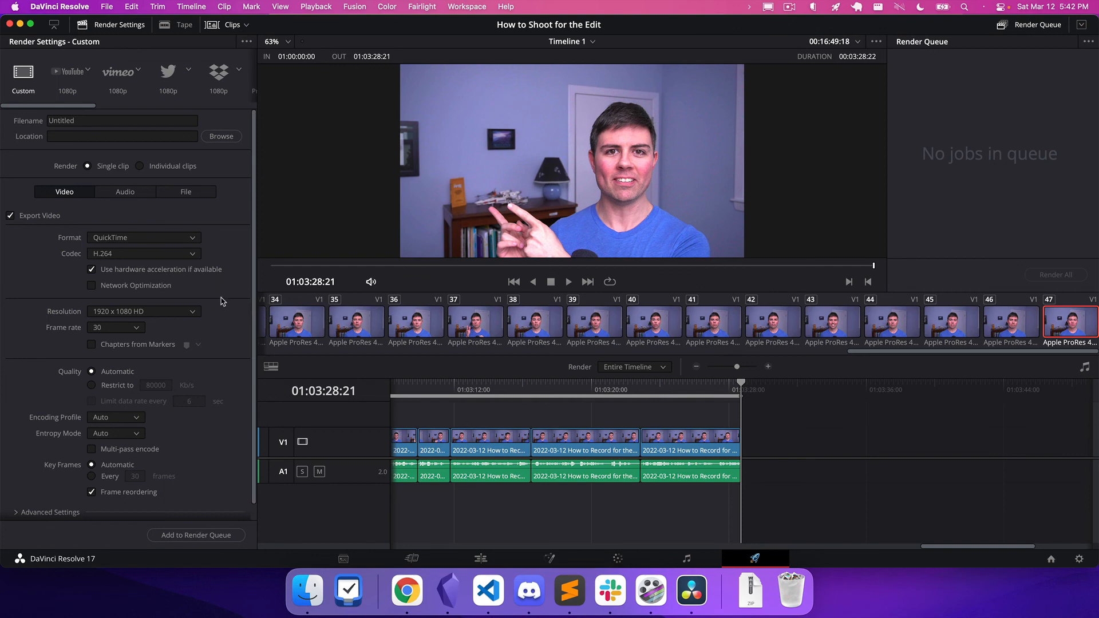
click(67, 77)
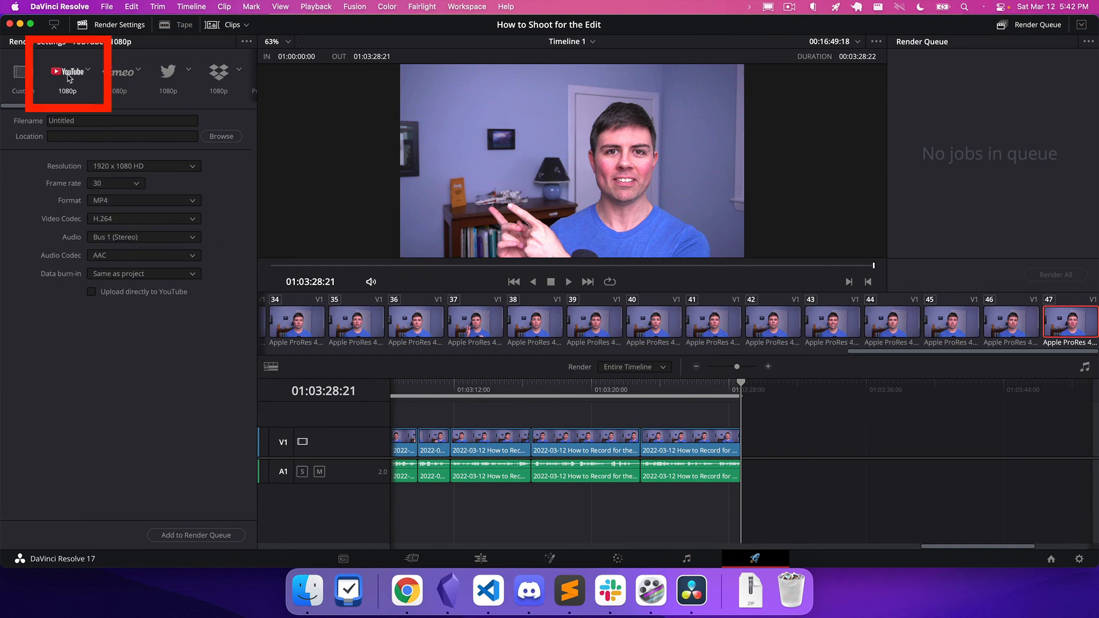
Step: Name the export "How to Shoot for the Edit" and set its location to the "2022-03-12 How to Record for the Edit" folder
click(58, 122)
text(How to Shoot for the Edit)
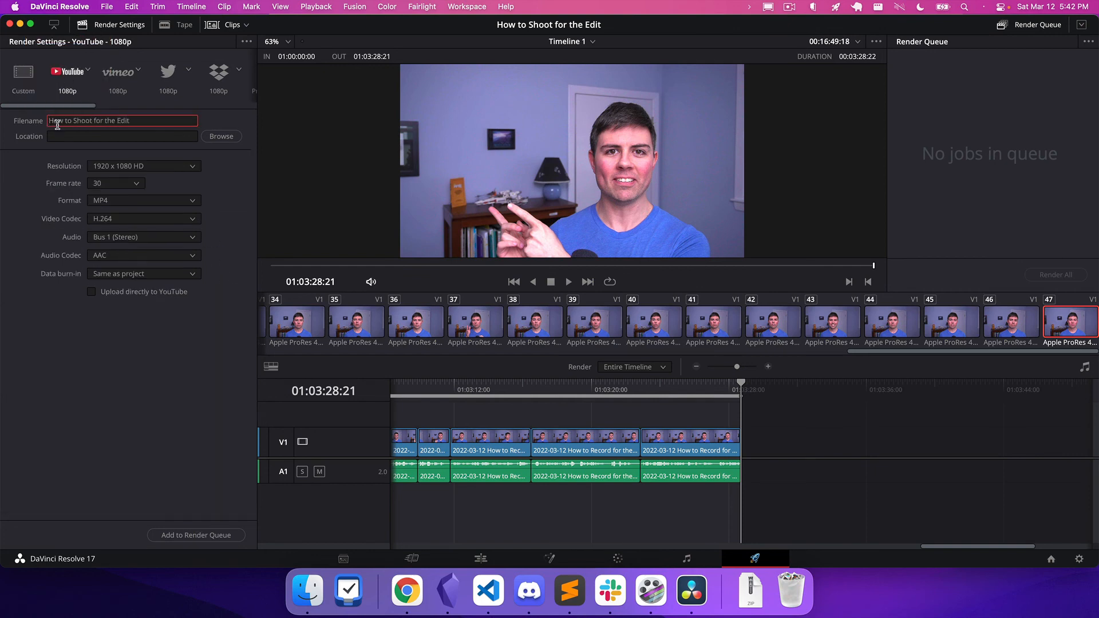
click(221, 137)
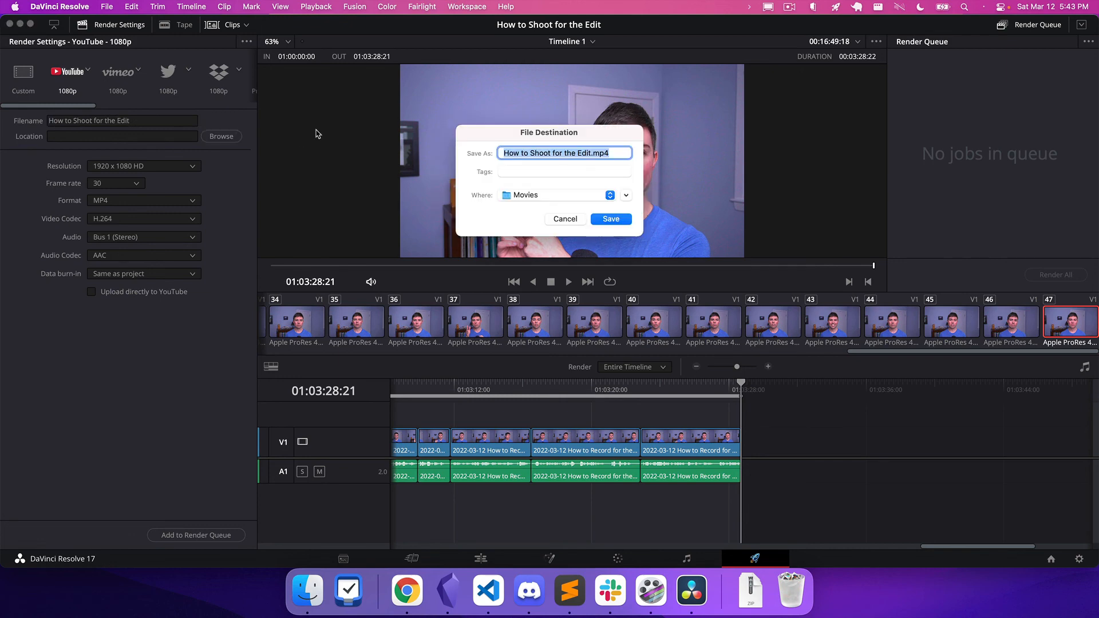
click(588, 195)
click(601, 460)
click(611, 219)
drag(231, 139, 231, 140)
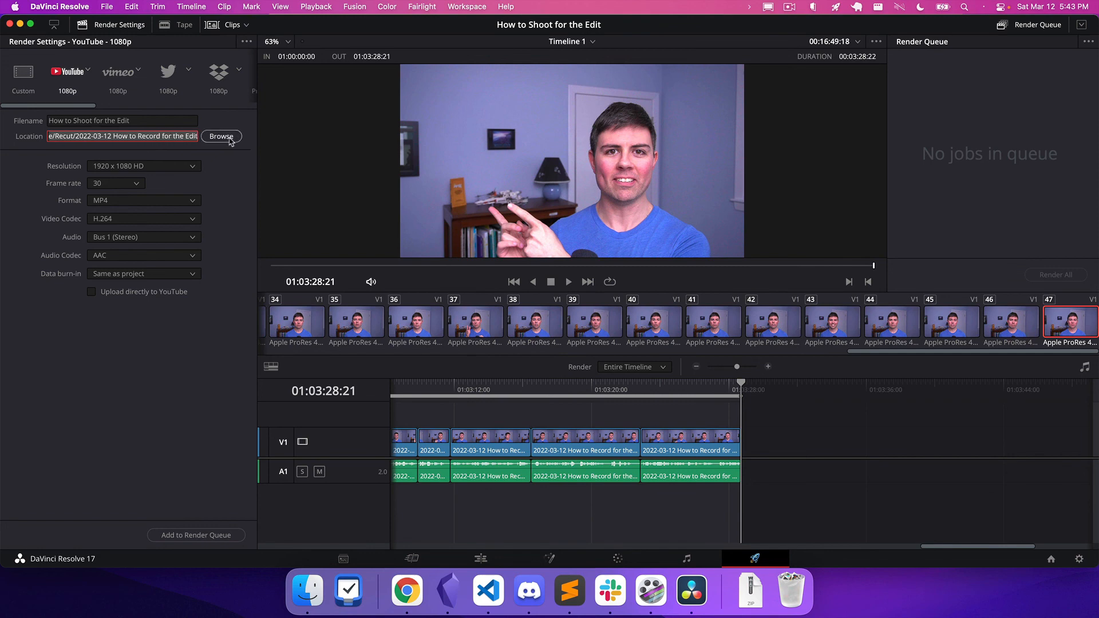
click(136, 137)
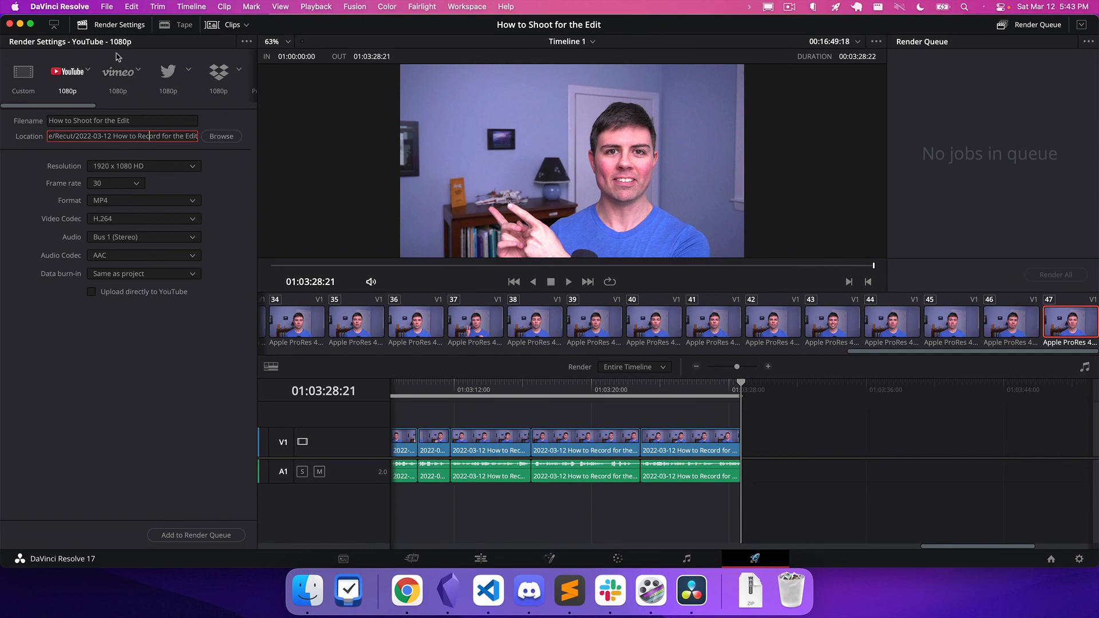
Step: Review the resolution choices and the direct YouTube upload options, keeping 1920 x 1080 HD and leaving direct upload off
click(130, 169)
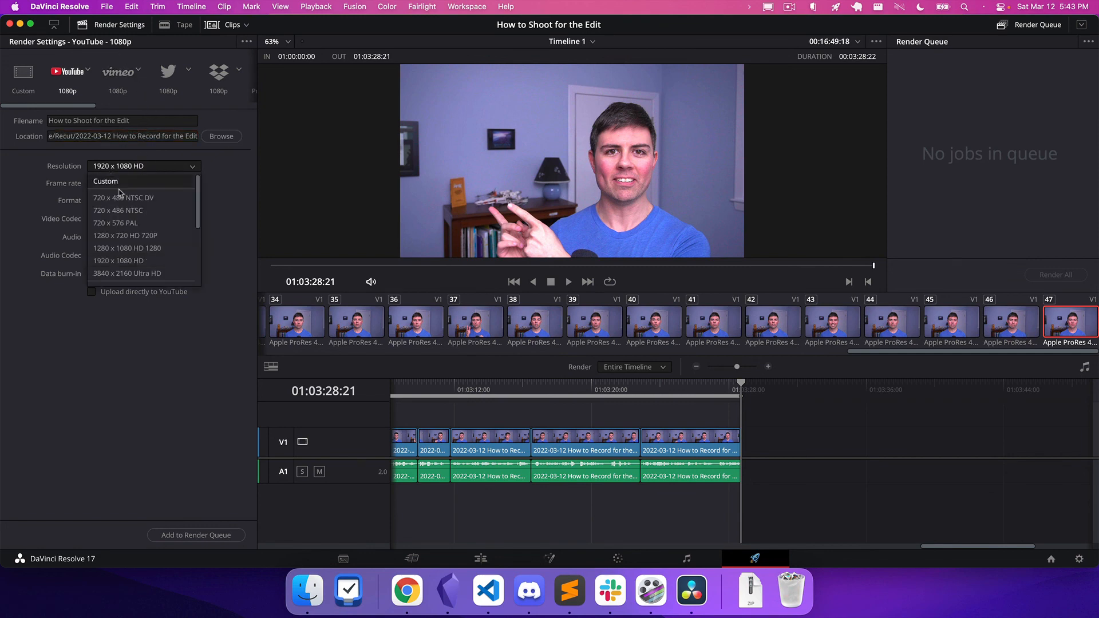
click(131, 262)
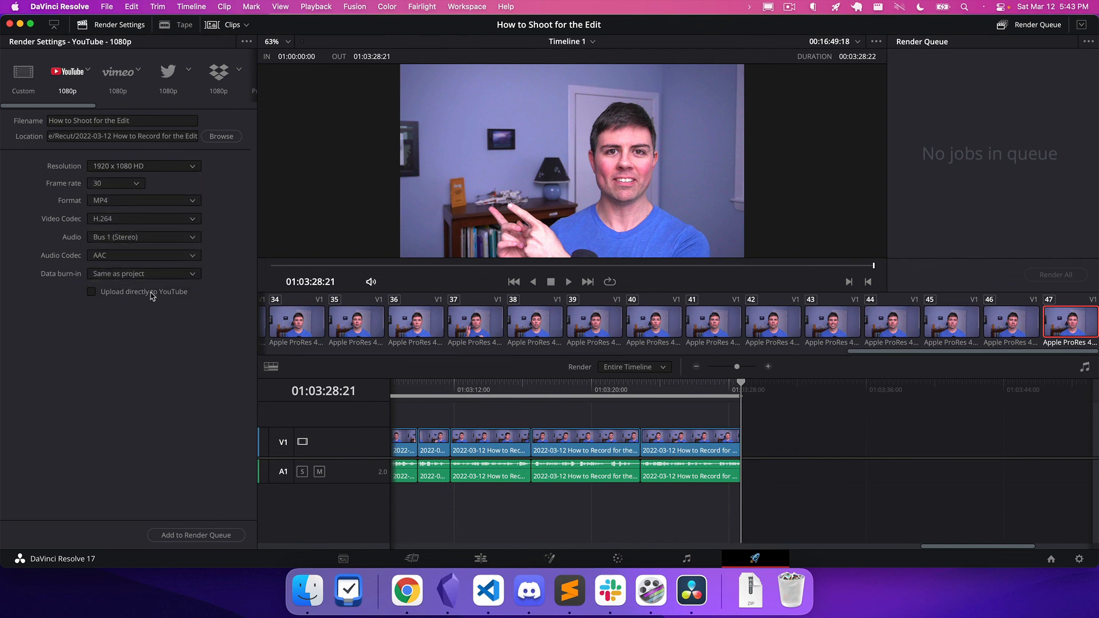
click(112, 293)
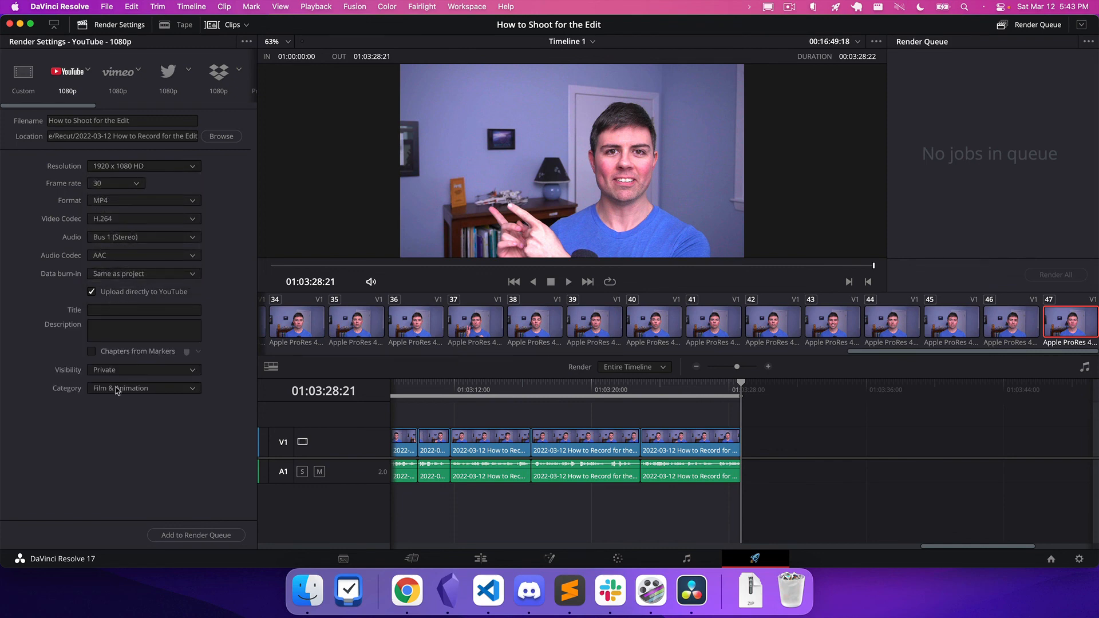
click(110, 294)
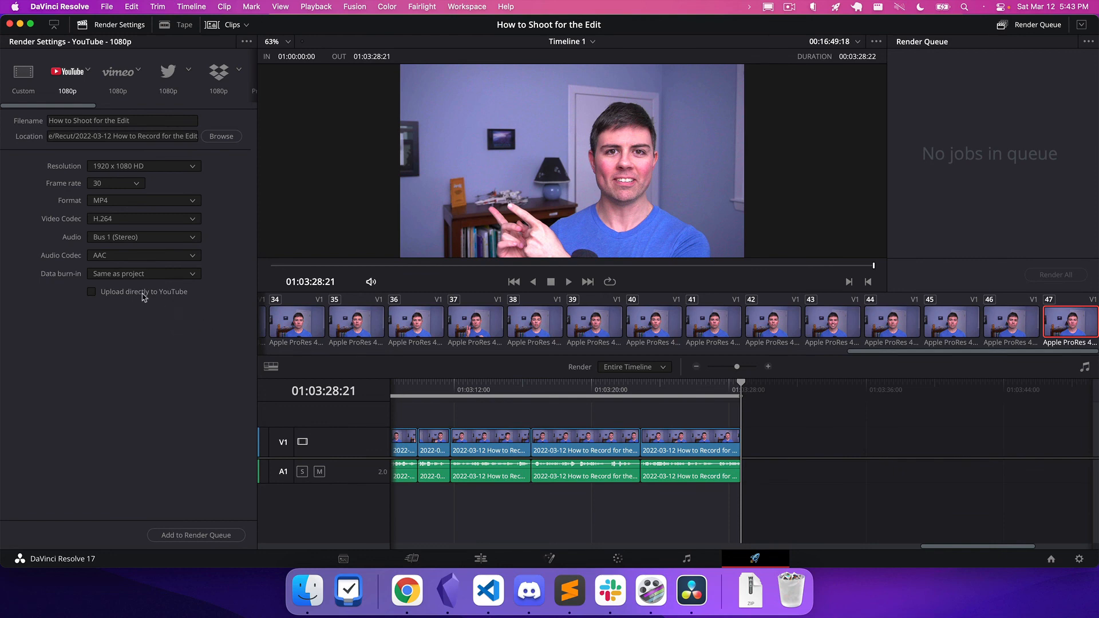
Step: Add the export to the render queue and render it
click(189, 536)
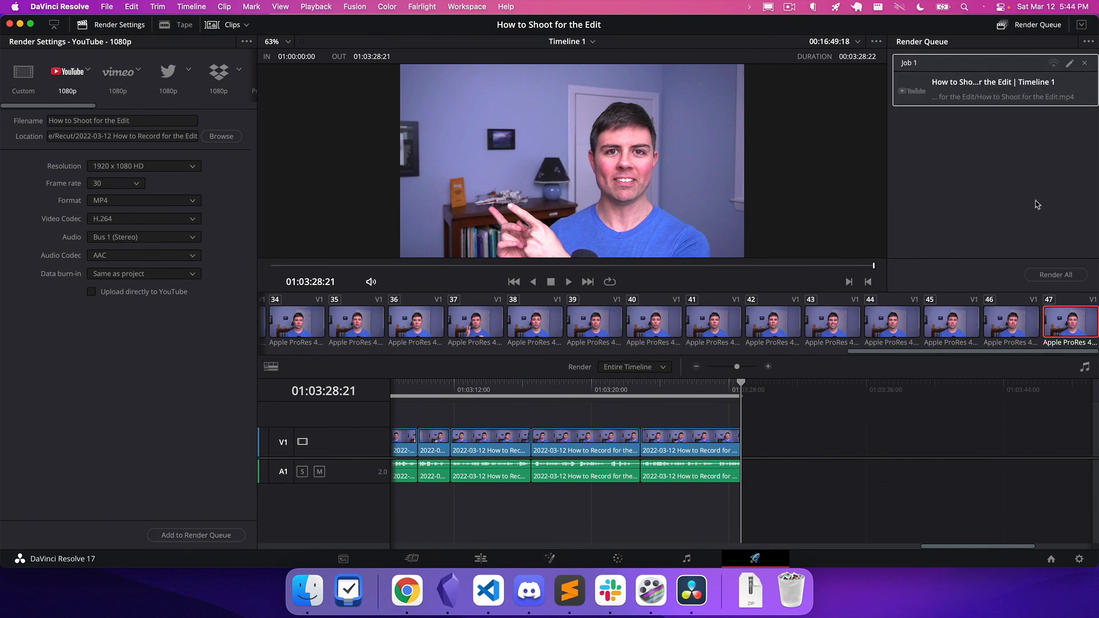
click(1057, 275)
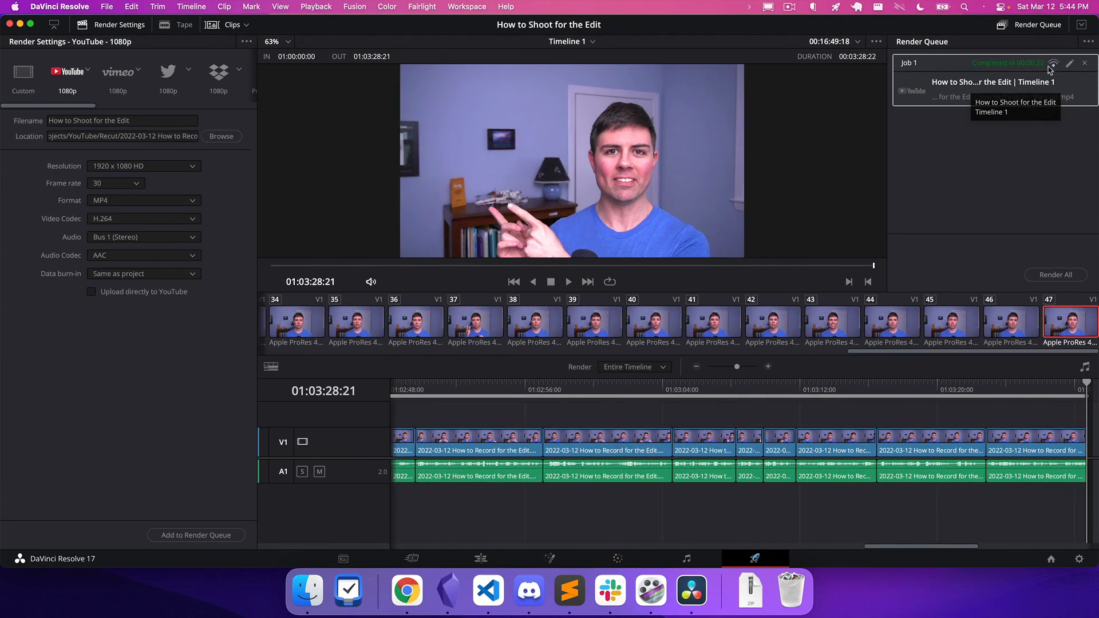
Step: Switch to Finder and open the rendered "How to Shoot for the Edit" video in QuickTime Player
click(315, 581)
click(473, 372)
click(455, 336)
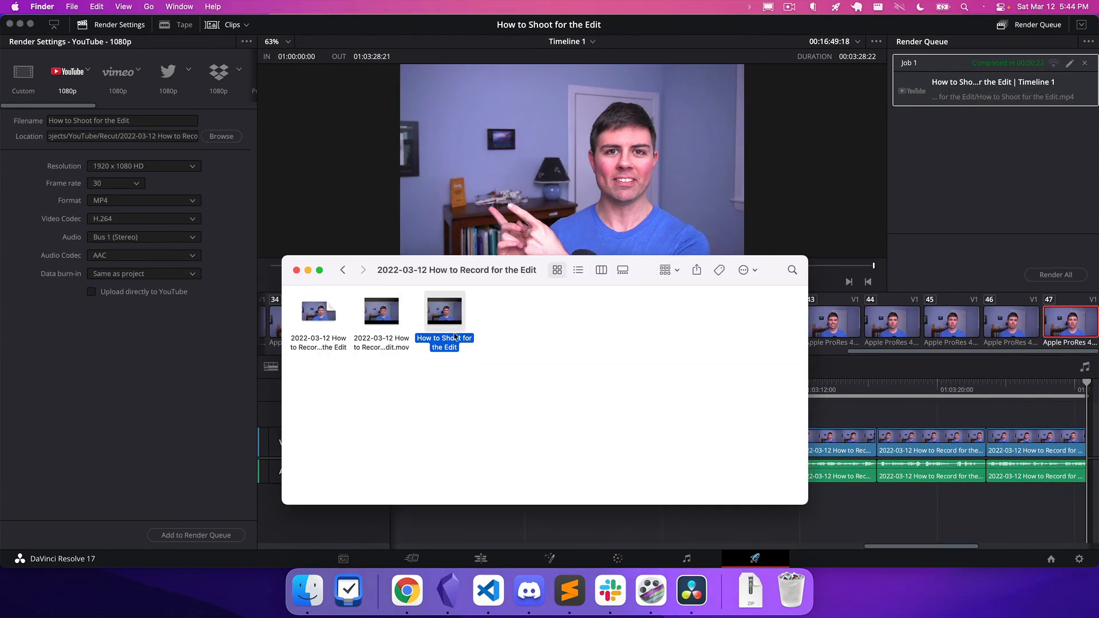
double_click(455, 337)
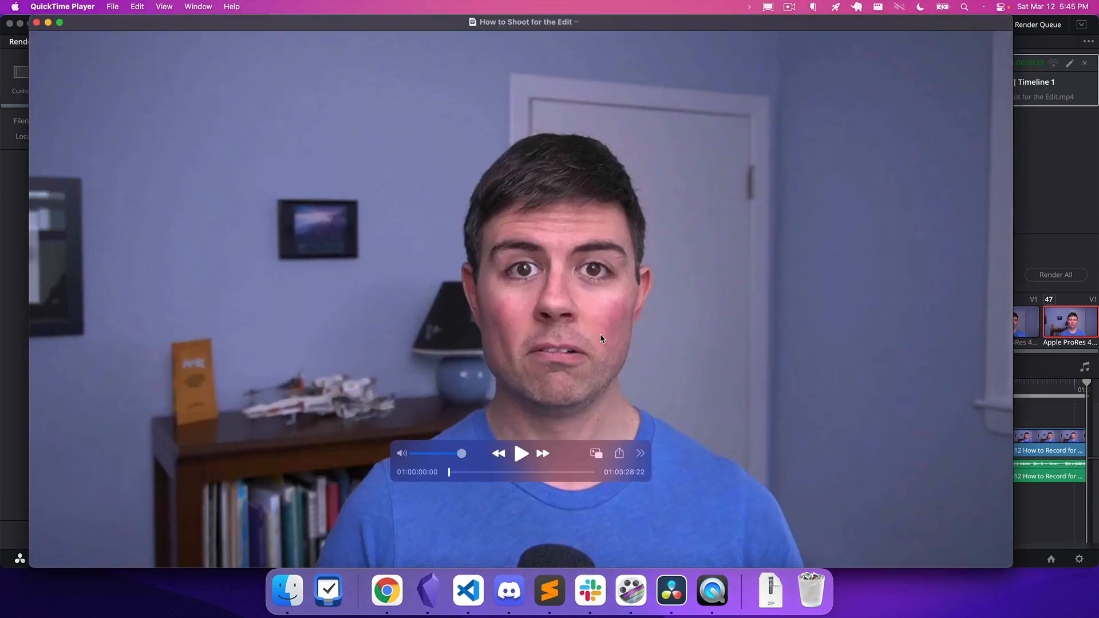